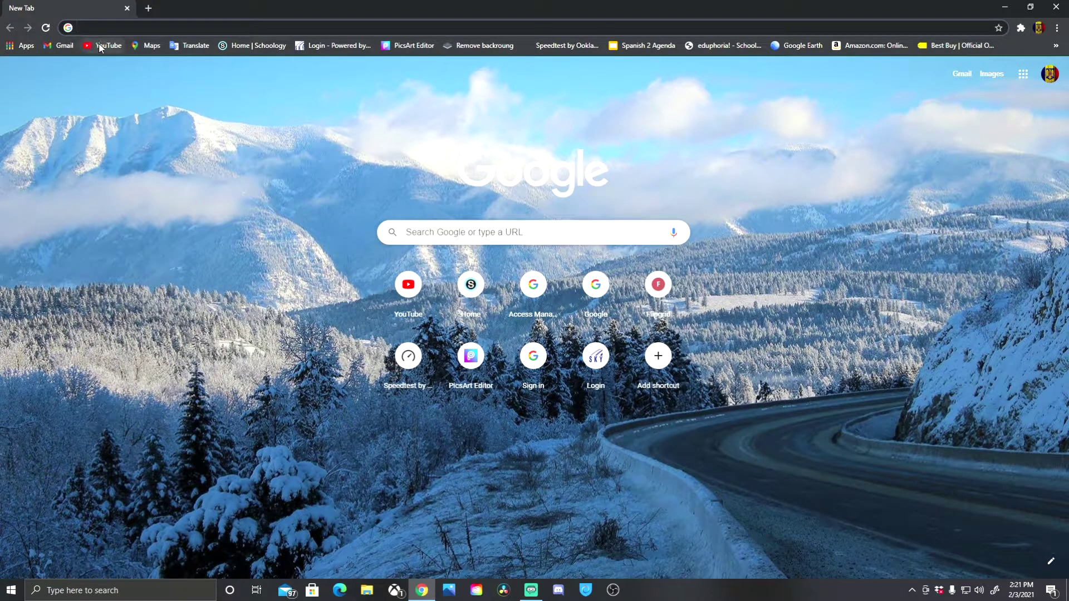
Search YouTube for zzixyt and open the latest autoclicker video.
click(101, 46)
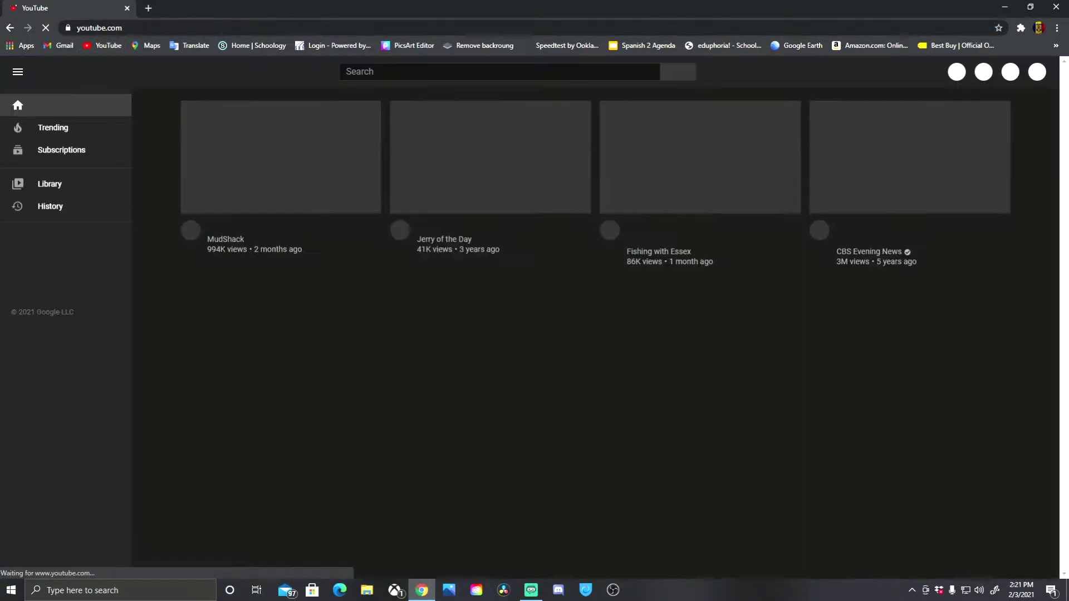
text(zzixyt)
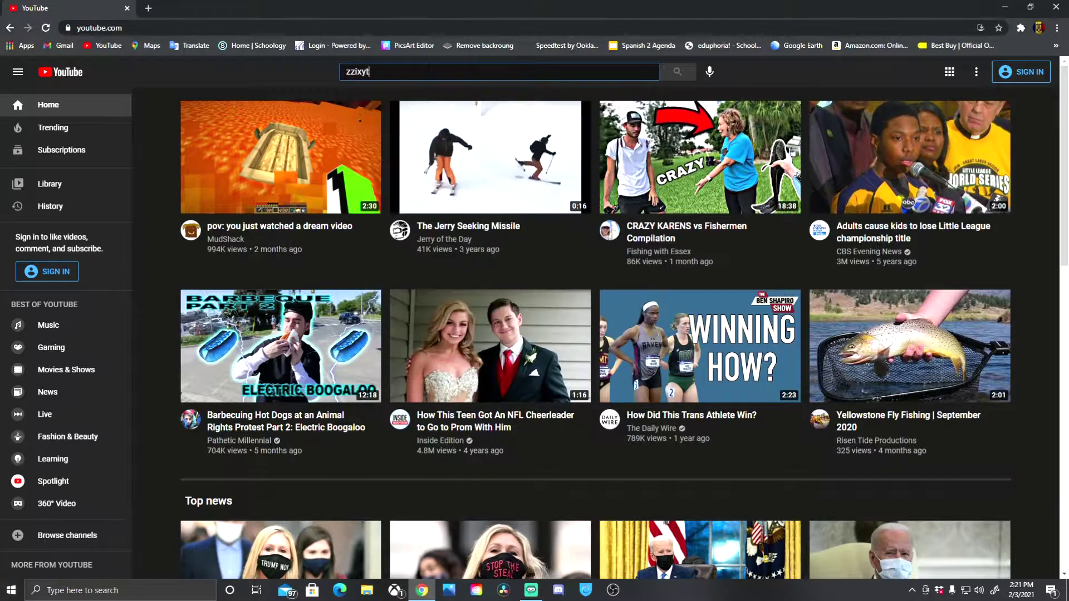
key(Return)
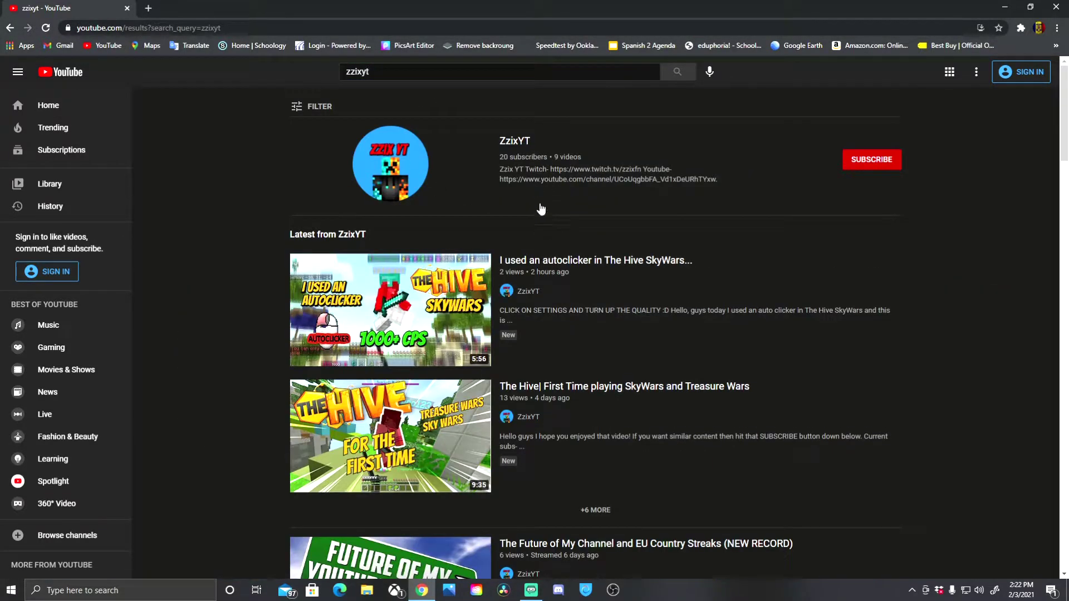
click(480, 279)
Expand the video's full description to reveal its links.
scroll(287, 388, down, 5)
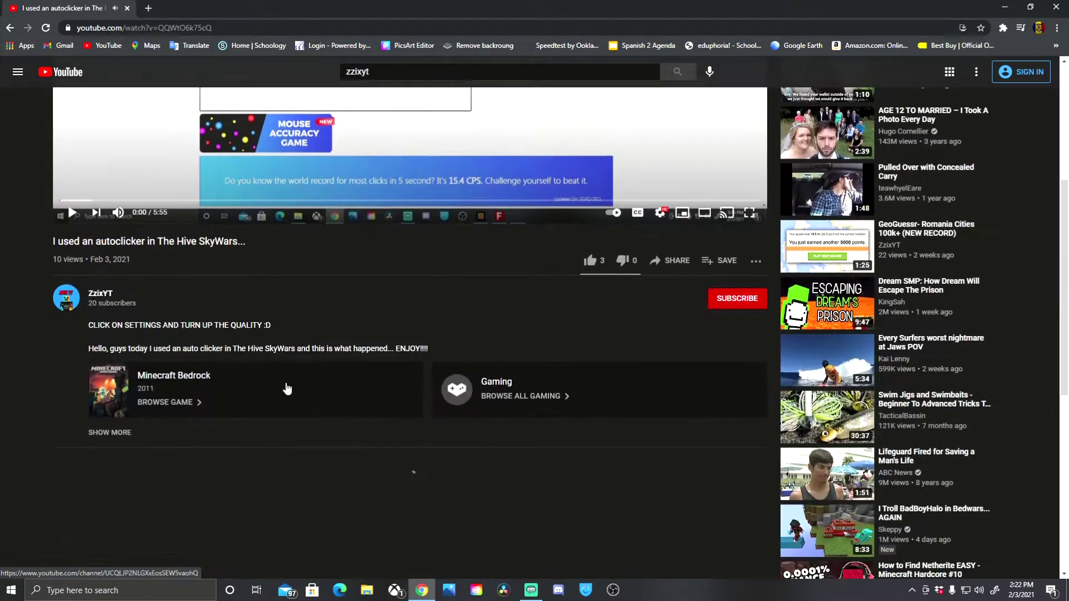
click(111, 432)
scroll(196, 382, down, 2)
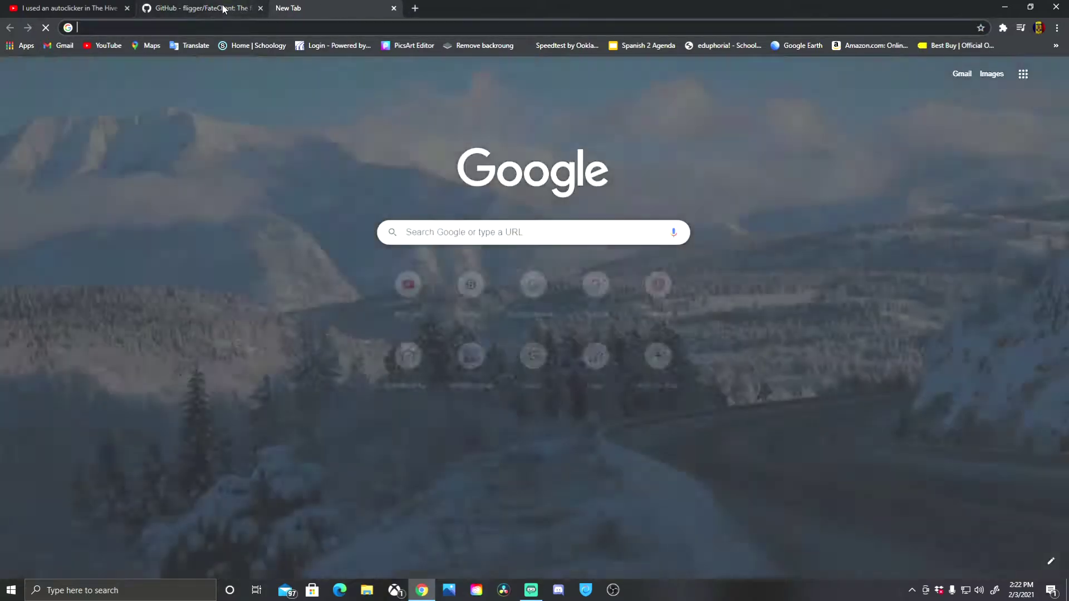
Scroll the FateClient README down to its Setup section with the Fate Injector download link.
key(ctrl+shift+Tab)
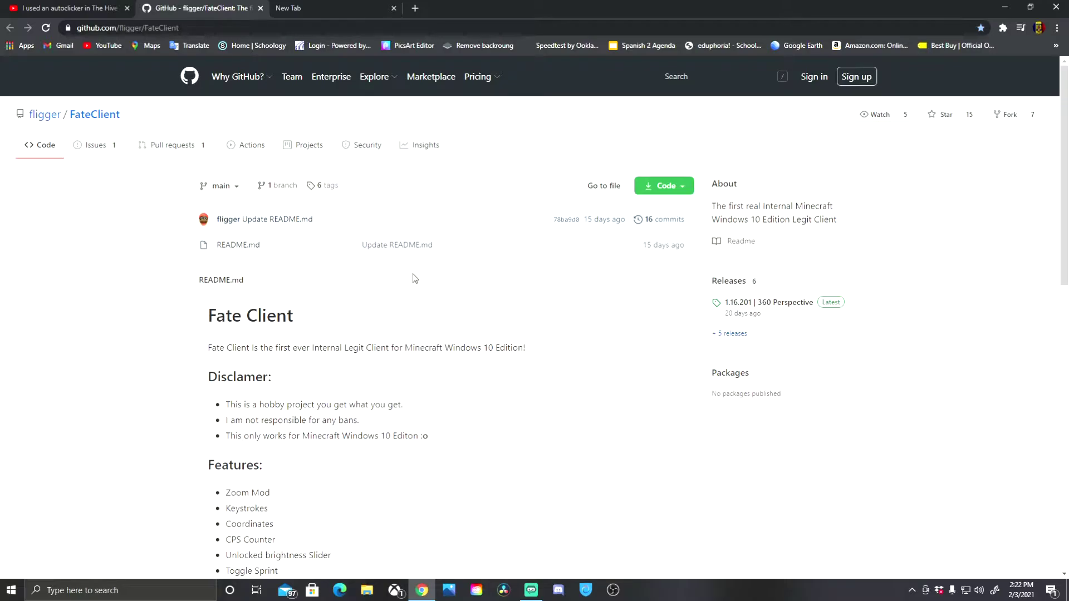
scroll(272, 412, down, 1)
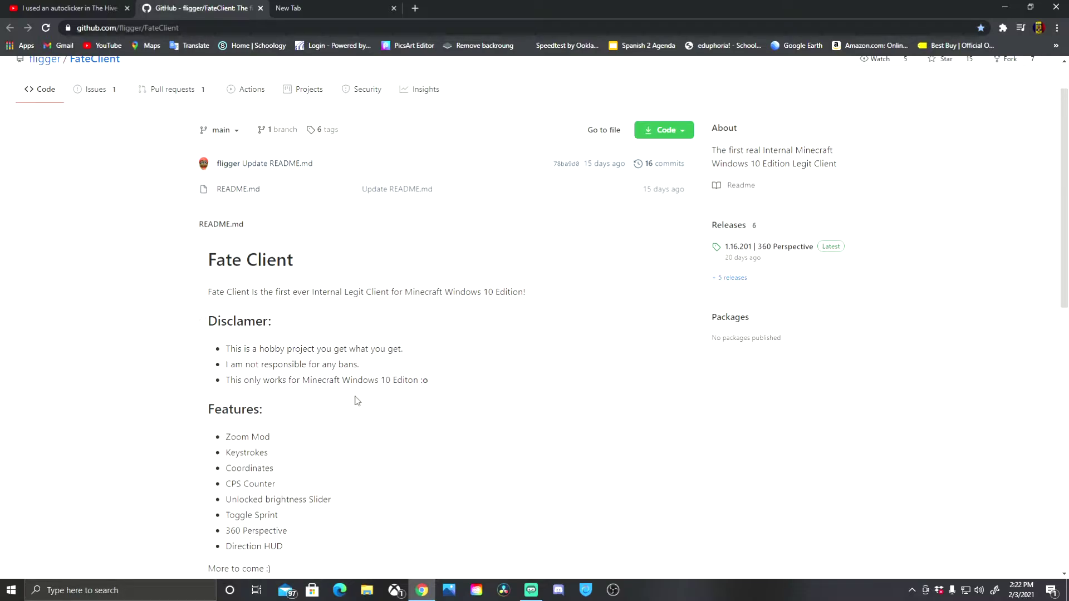
scroll(410, 344, down, 6)
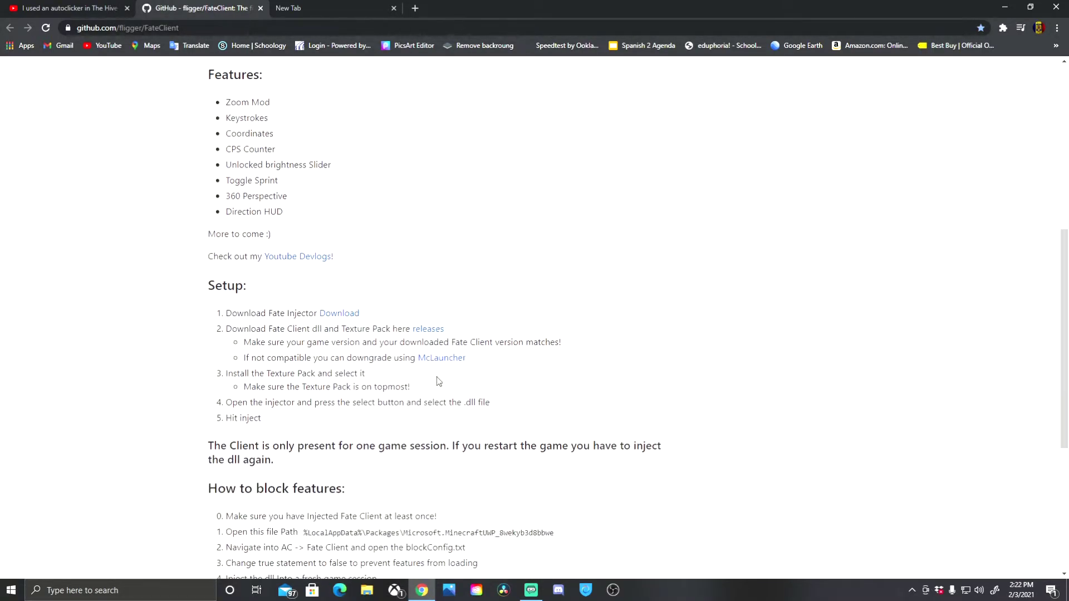
scroll(464, 329, down, 1)
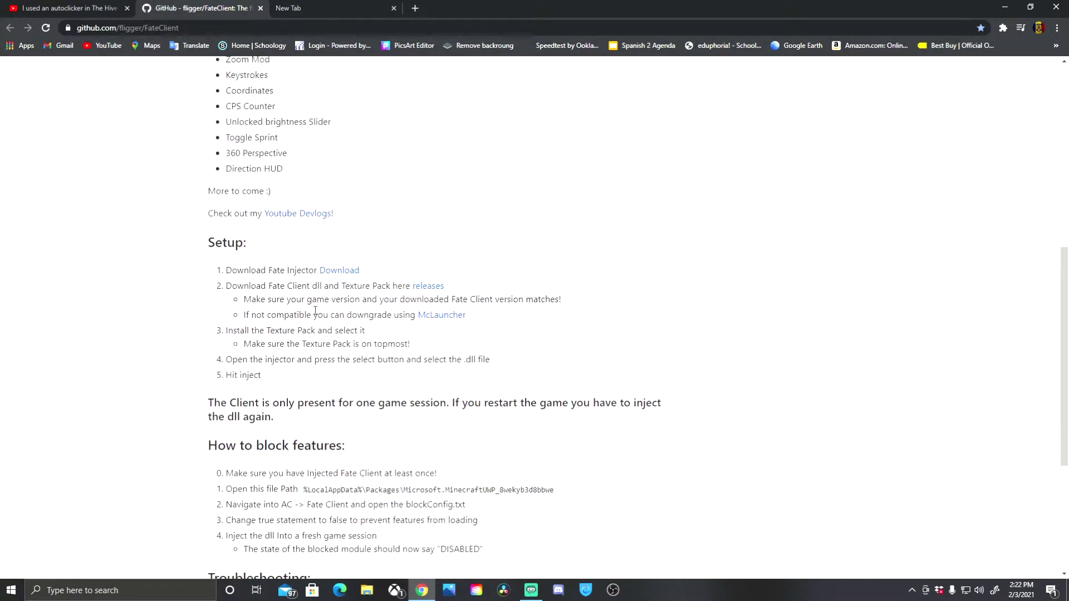
Follow the Fate Injector link and download the latest FateInjector.exe from its repository.
click(339, 258)
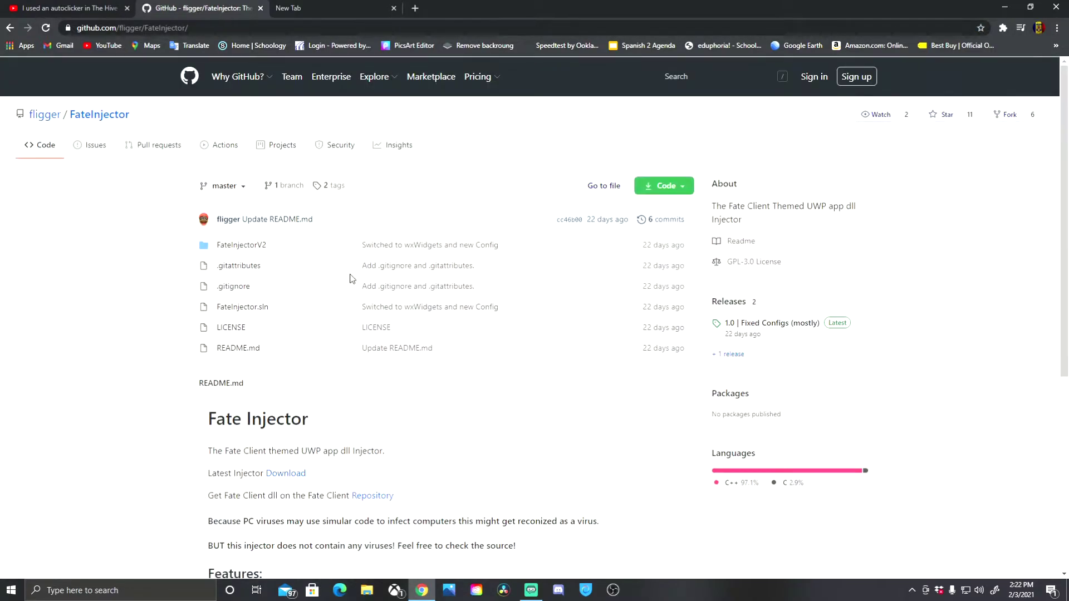
scroll(394, 435, down, 1)
scroll(394, 434, down, 2)
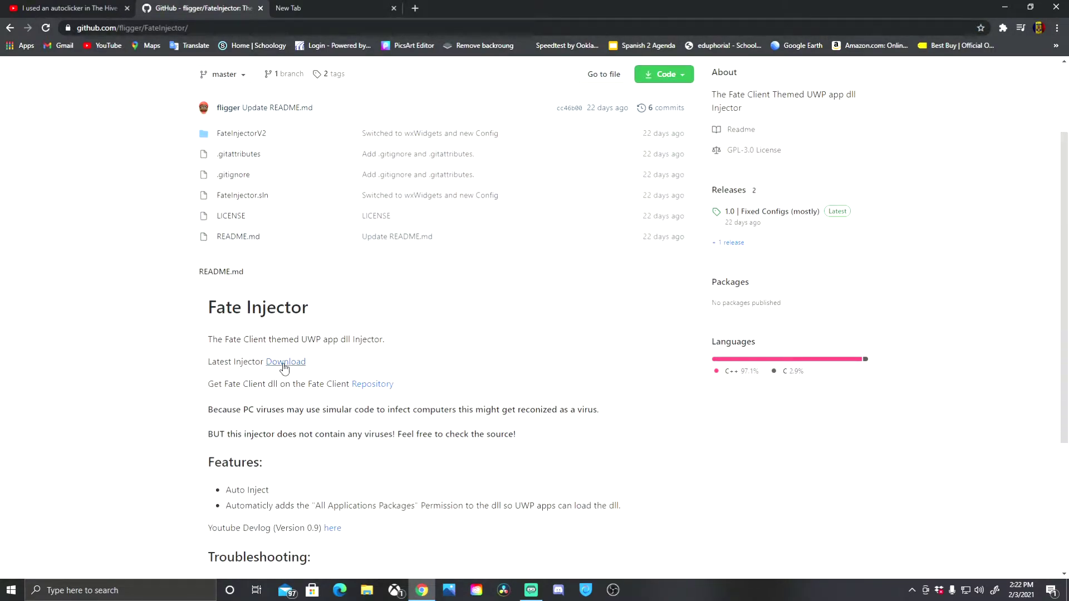
click(284, 365)
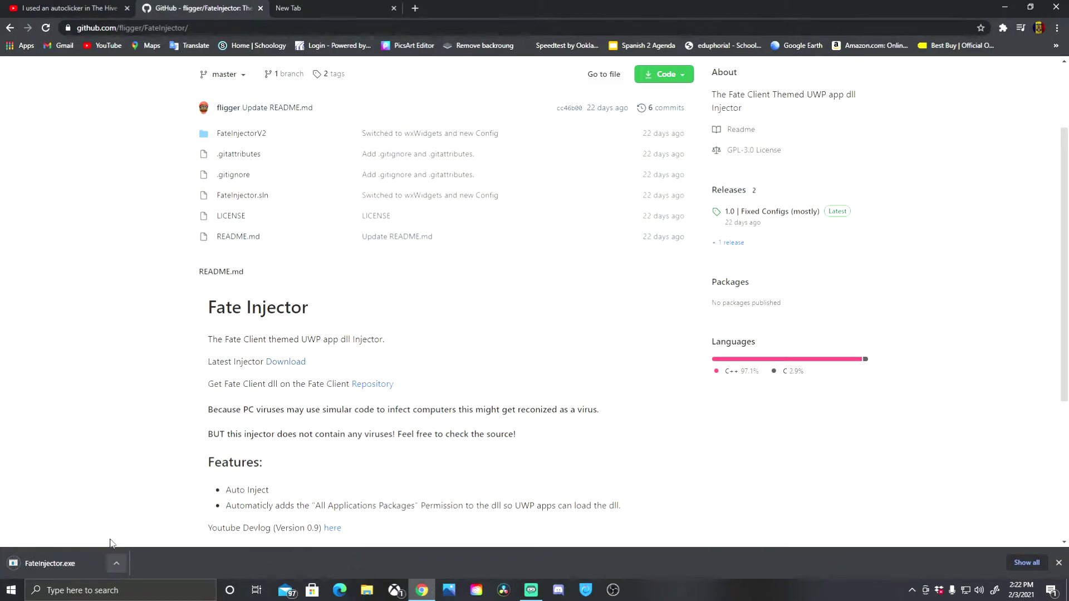
scroll(220, 349, up, 2)
scroll(85, 184, down, 1)
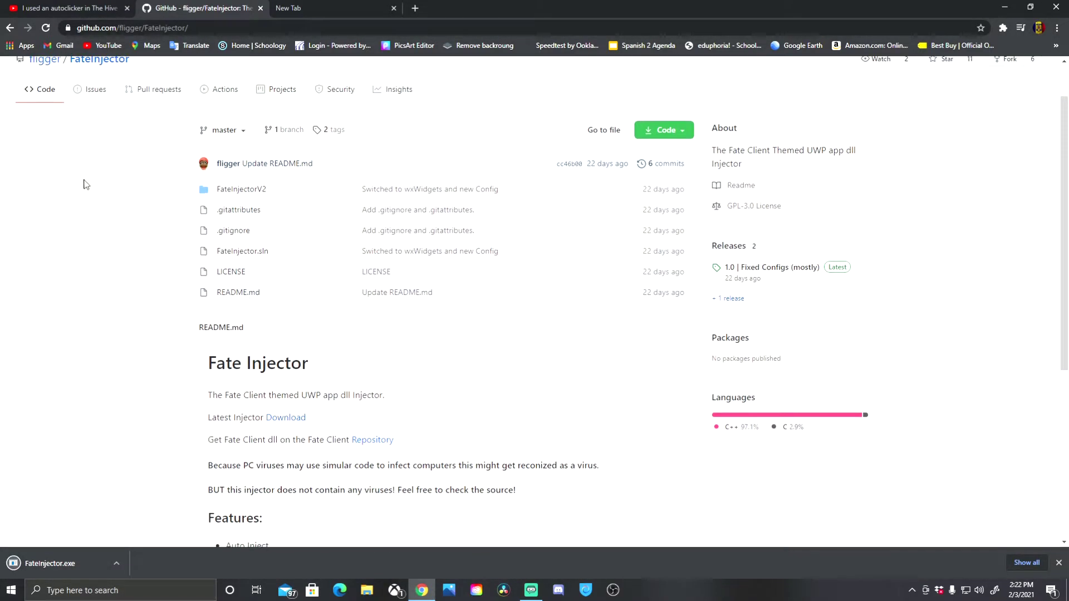
Return to the FateClient repository and open its releases page.
click(7, 27)
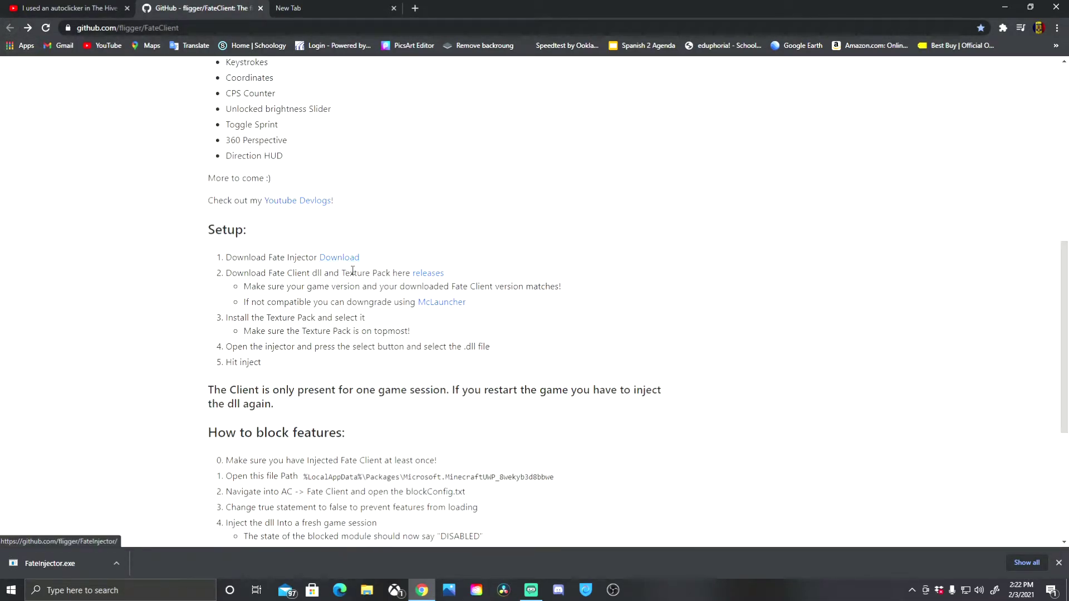
scroll(354, 276, up, 3)
scroll(358, 284, down, 3)
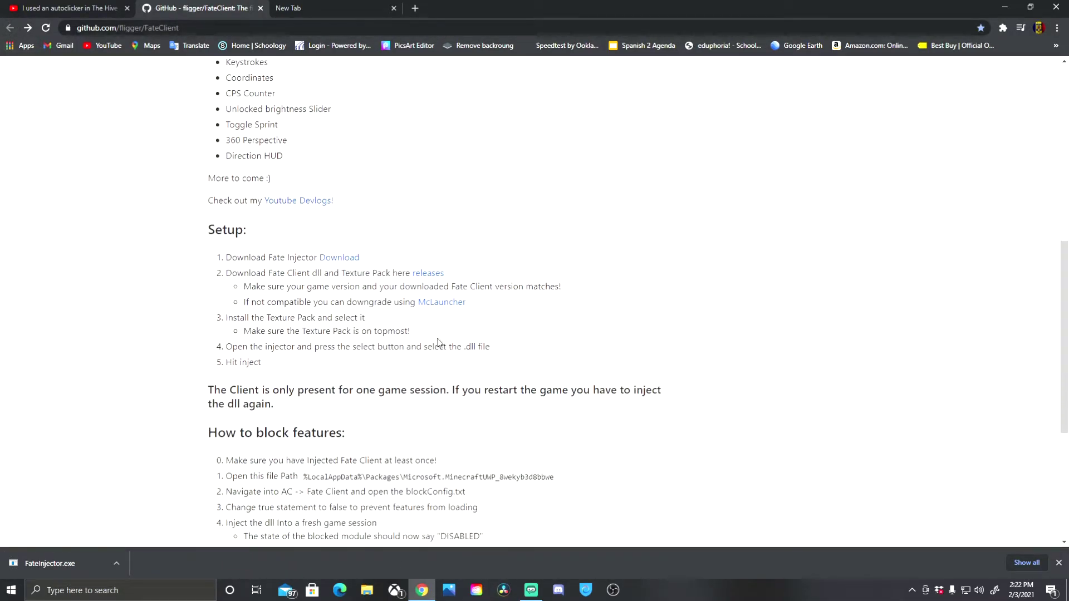
click(416, 274)
Download Fate.Client.dll from the release assets and keep it despite the warning.
scroll(540, 373, down, 4)
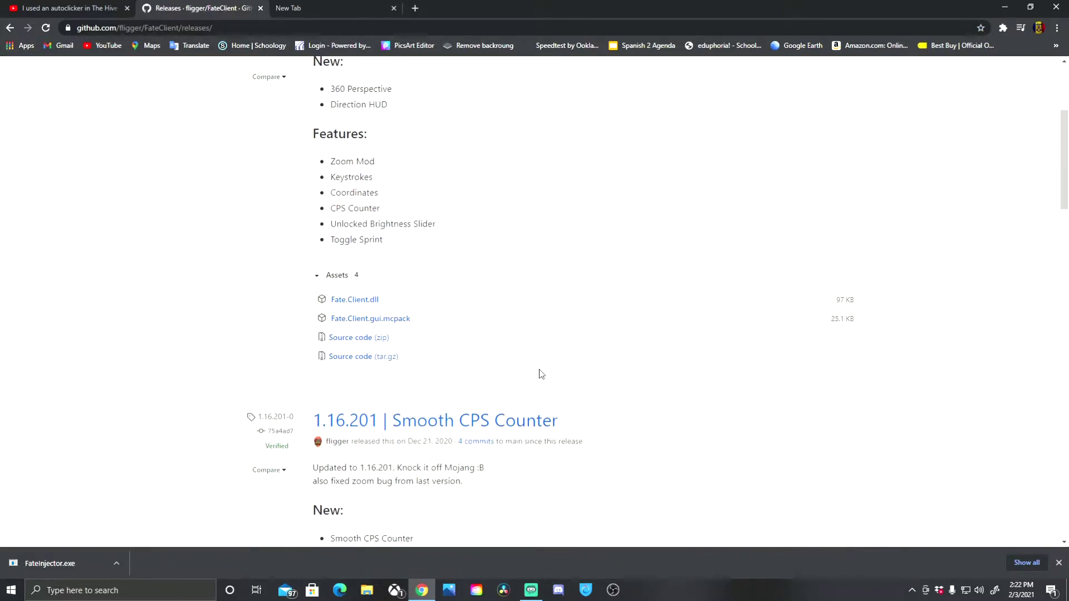
scroll(446, 334, down, 3)
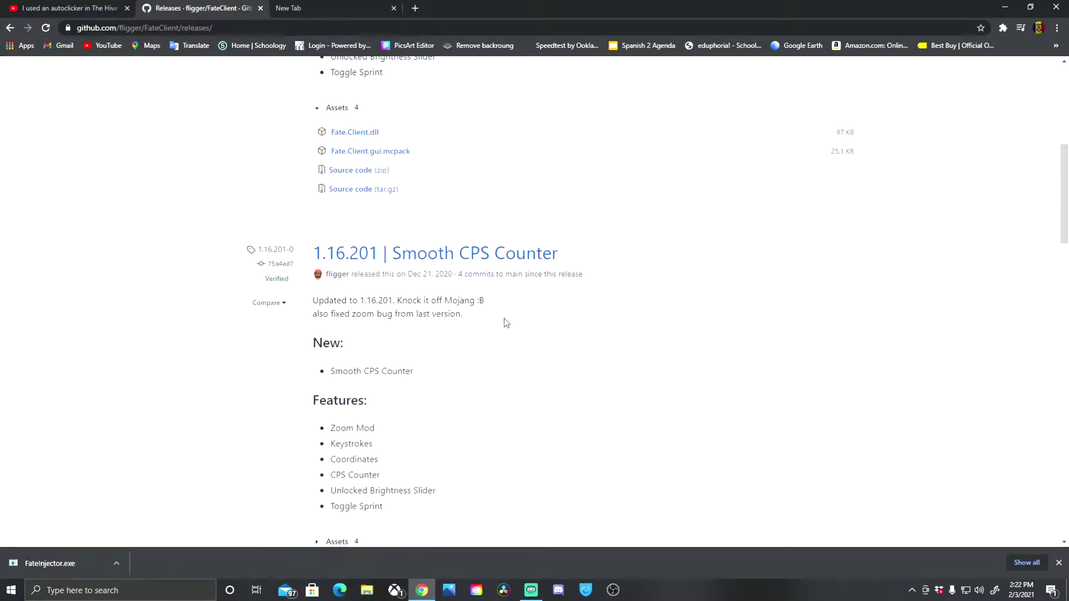
scroll(506, 323, down, 3)
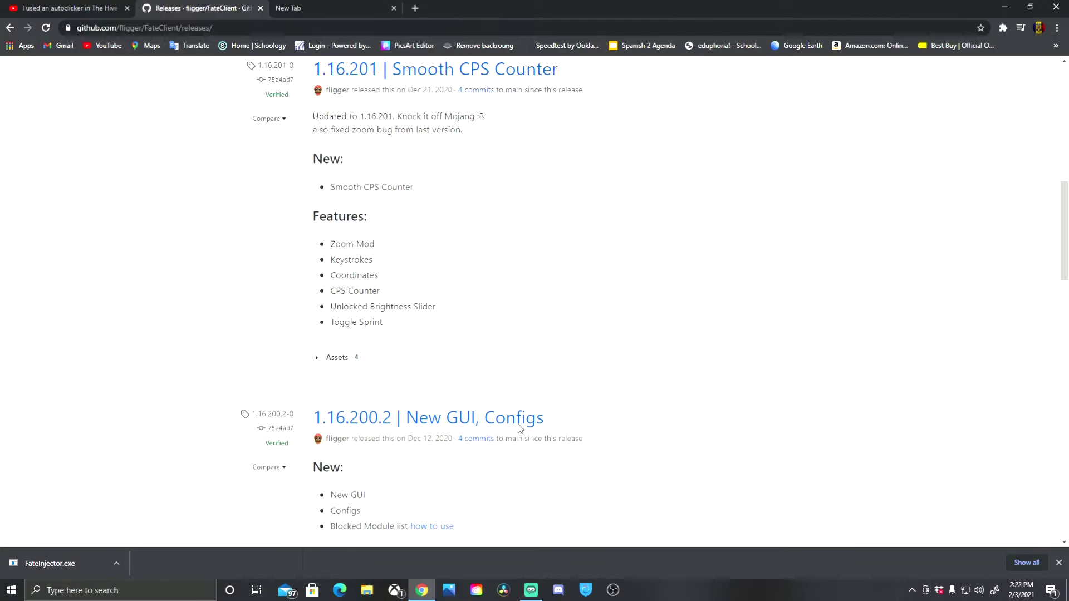
scroll(518, 428, up, 5)
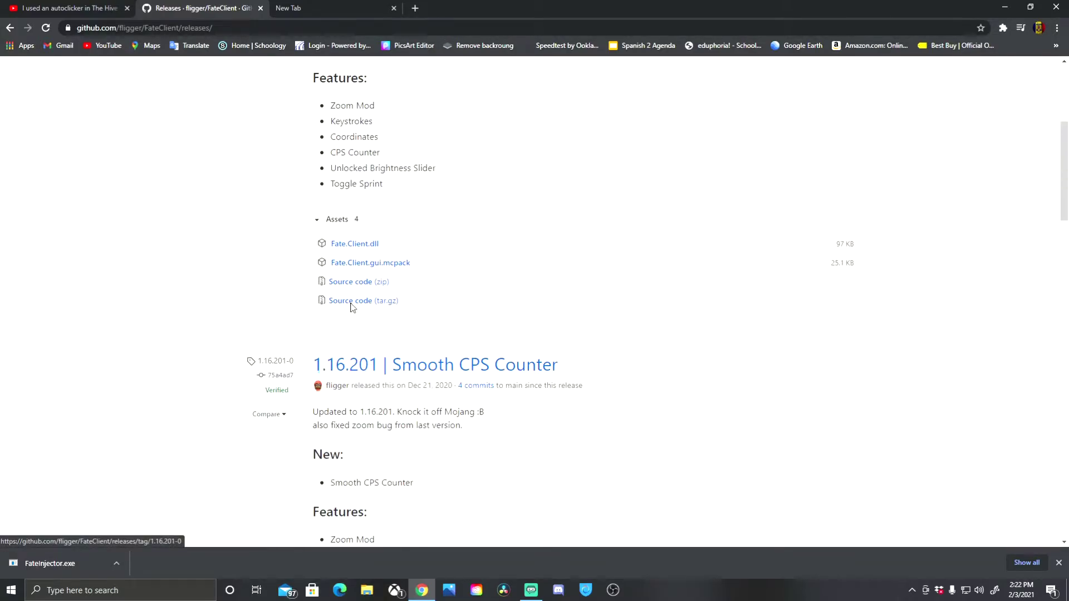
click(347, 244)
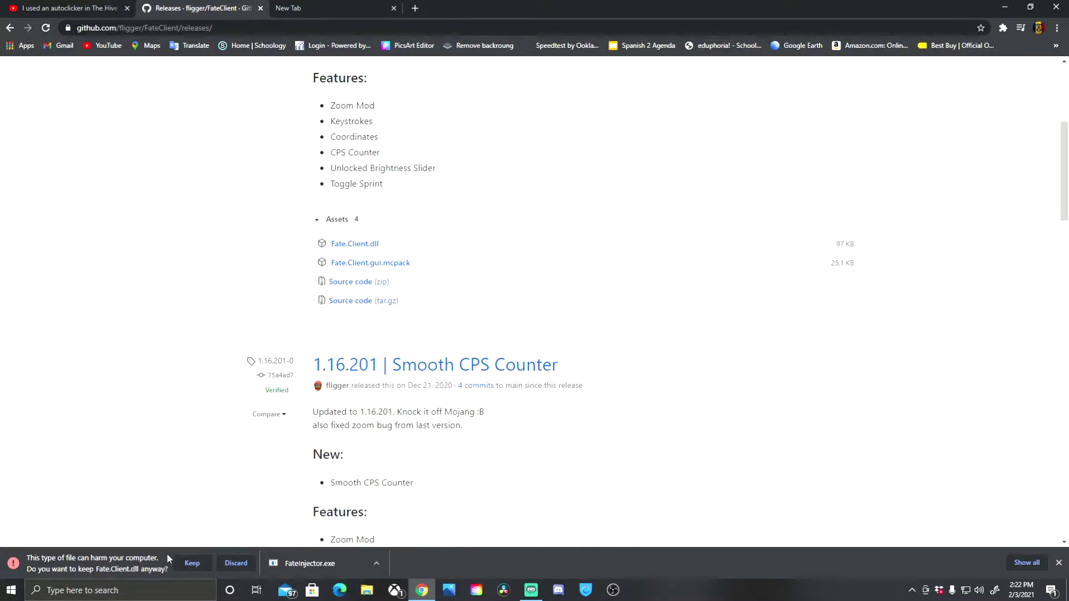
click(193, 564)
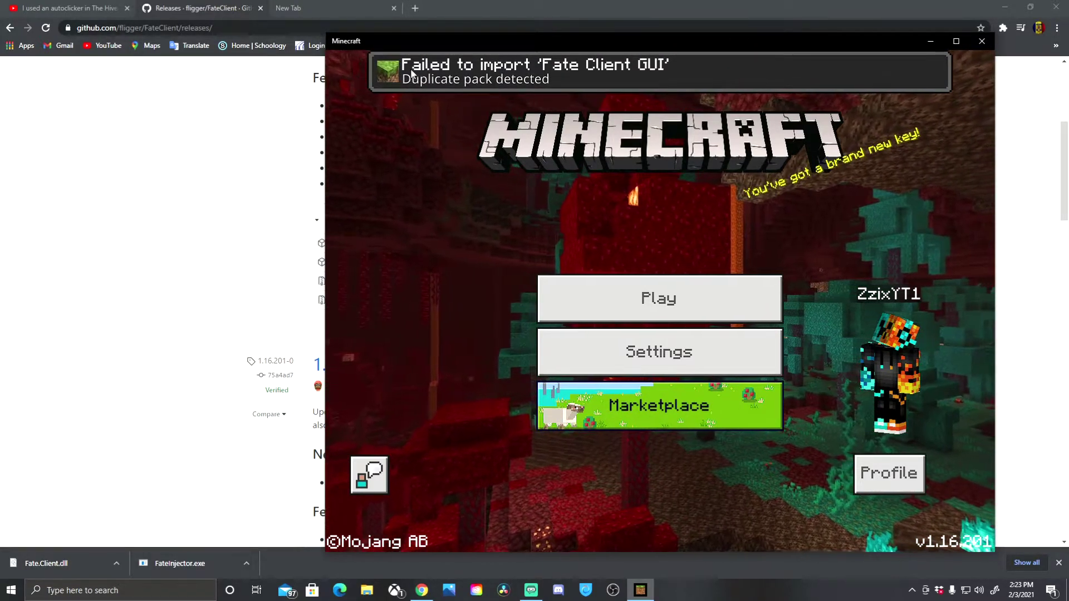
Open the worlds list, back out to the main menu, and open Settings.
click(684, 299)
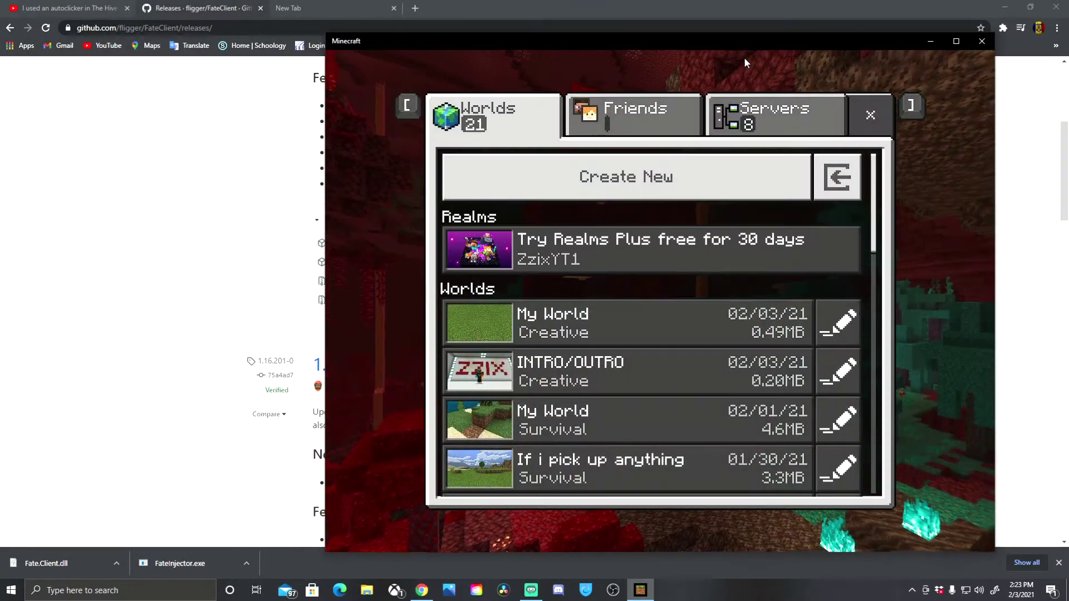
click(891, 114)
click(722, 358)
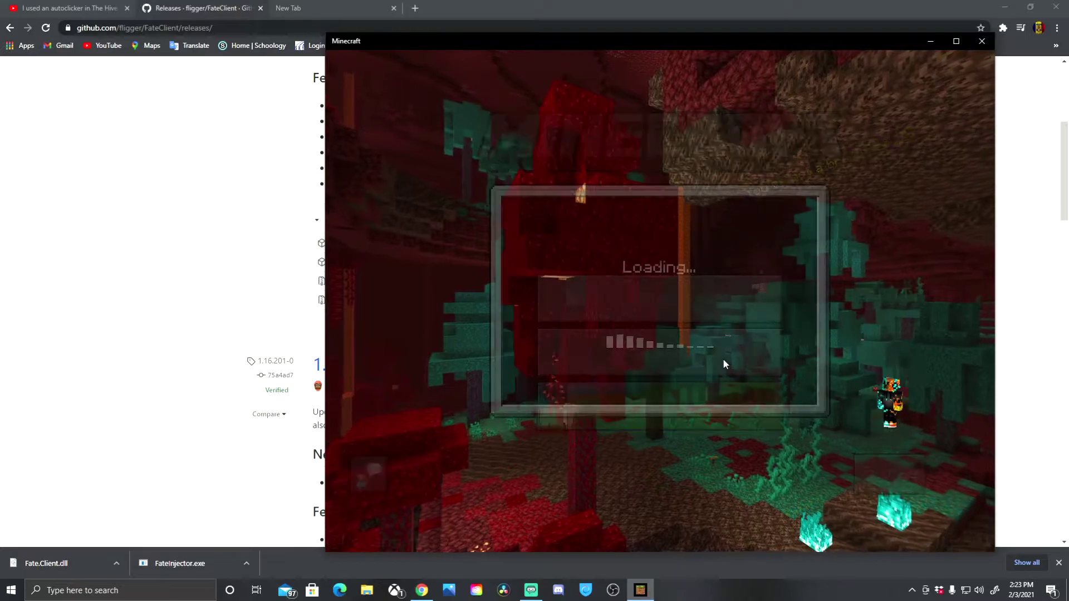
In Global Resources, activate the Fate Client GUI pack from My Packs.
scroll(468, 426, down, 2)
scroll(466, 423, down, 1)
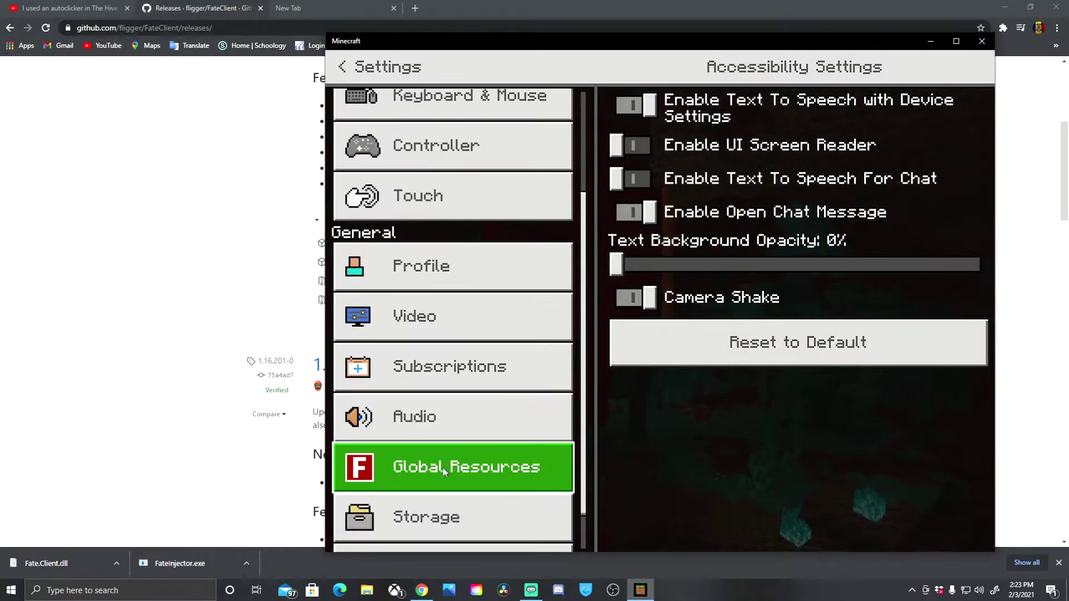
click(443, 467)
click(890, 159)
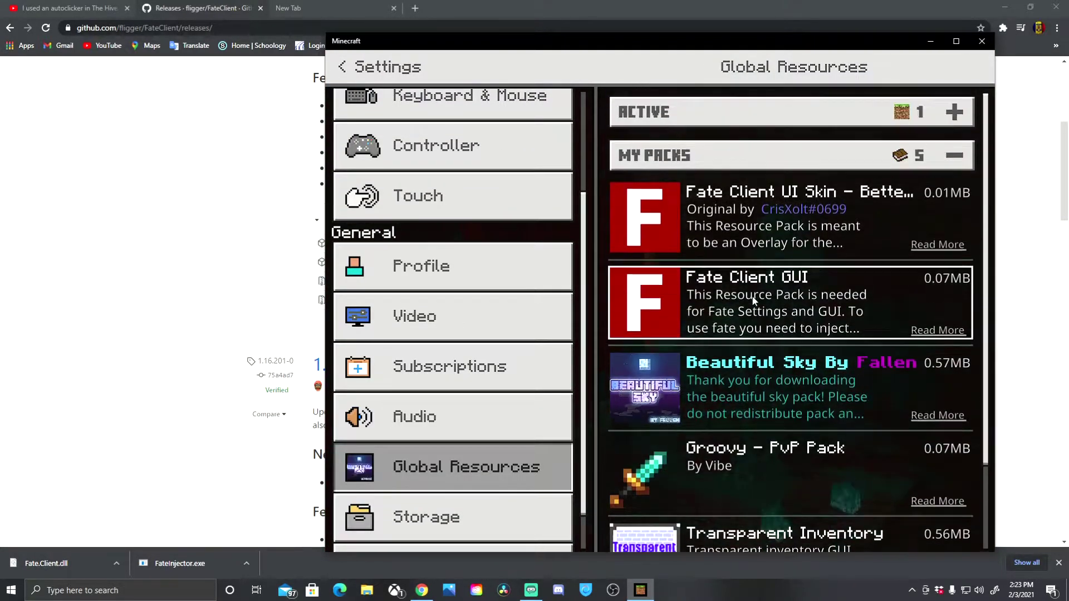
click(832, 289)
click(801, 374)
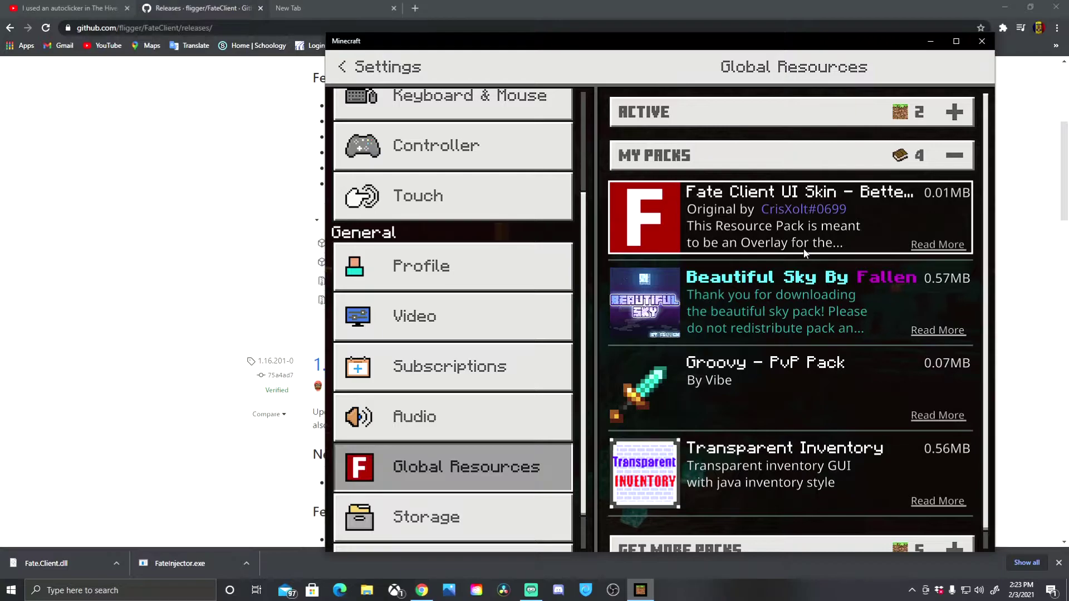
Check the Active list shows Fate Client GUI above the default texture pack.
click(861, 113)
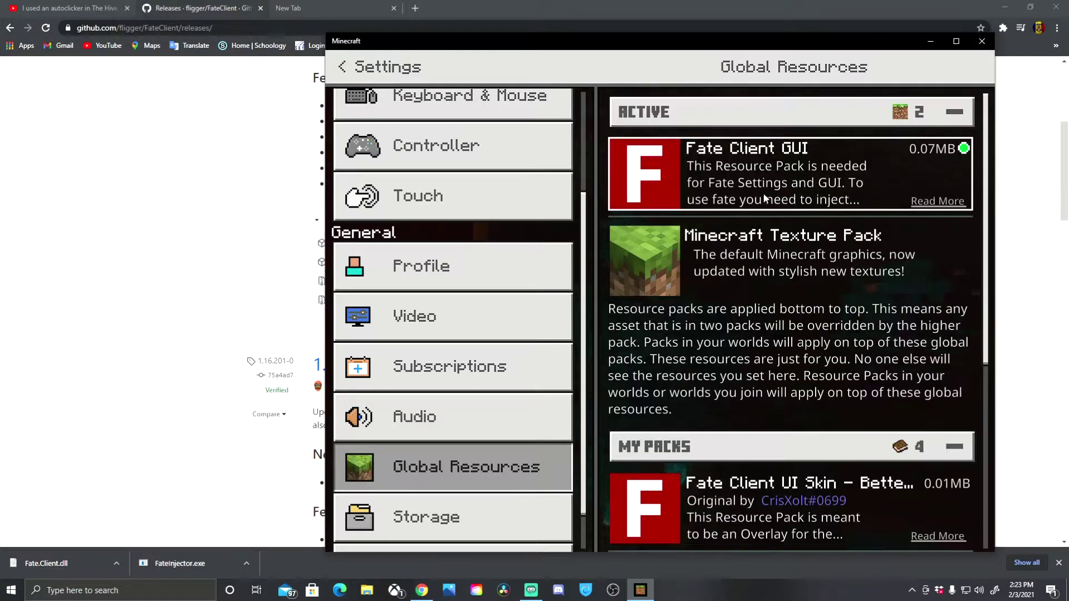
click(811, 183)
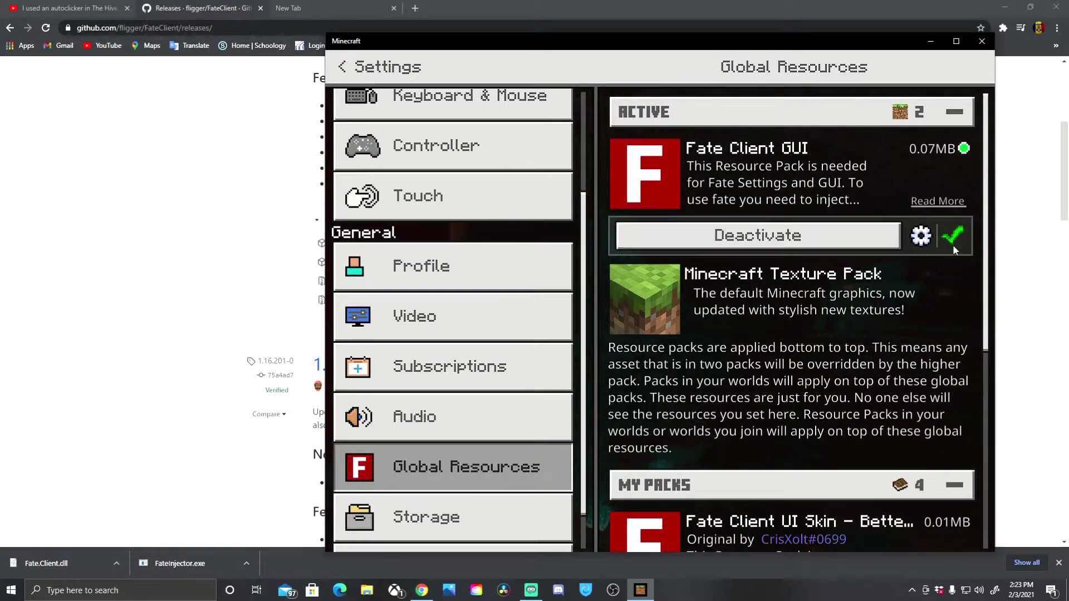
click(798, 183)
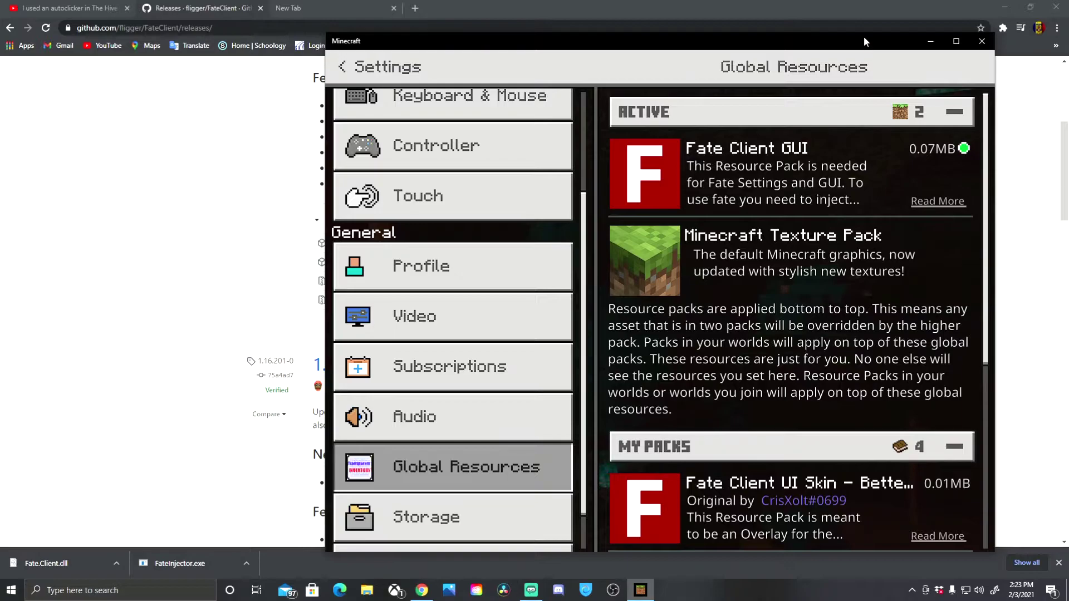
drag(850, 46, 950, 61)
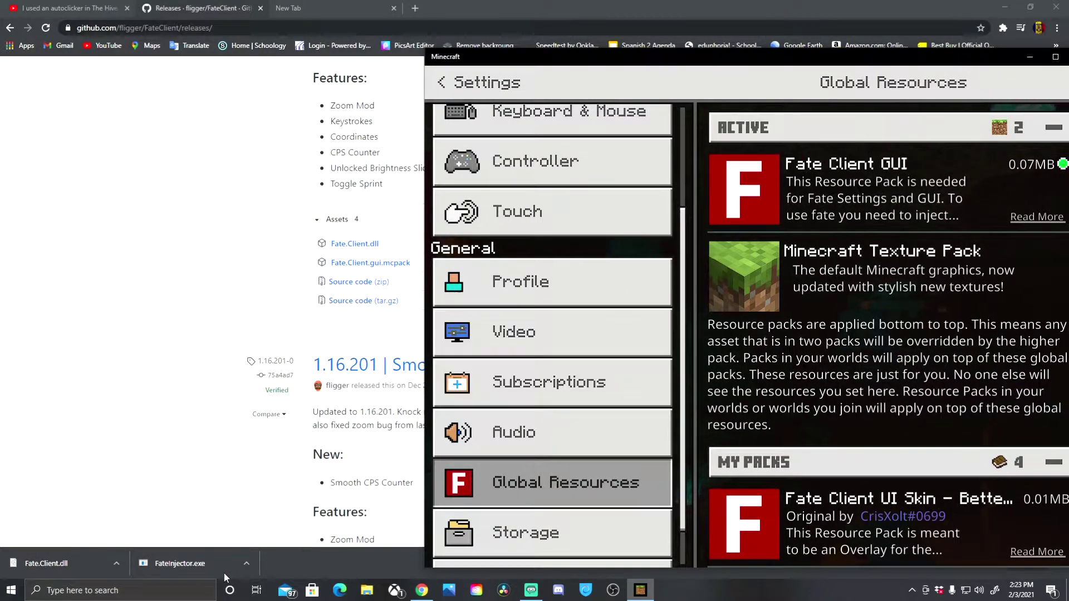
Launch FateInjector.exe from the downloads bar and allow it past SmartScreen with Run anyway.
click(247, 564)
click(279, 496)
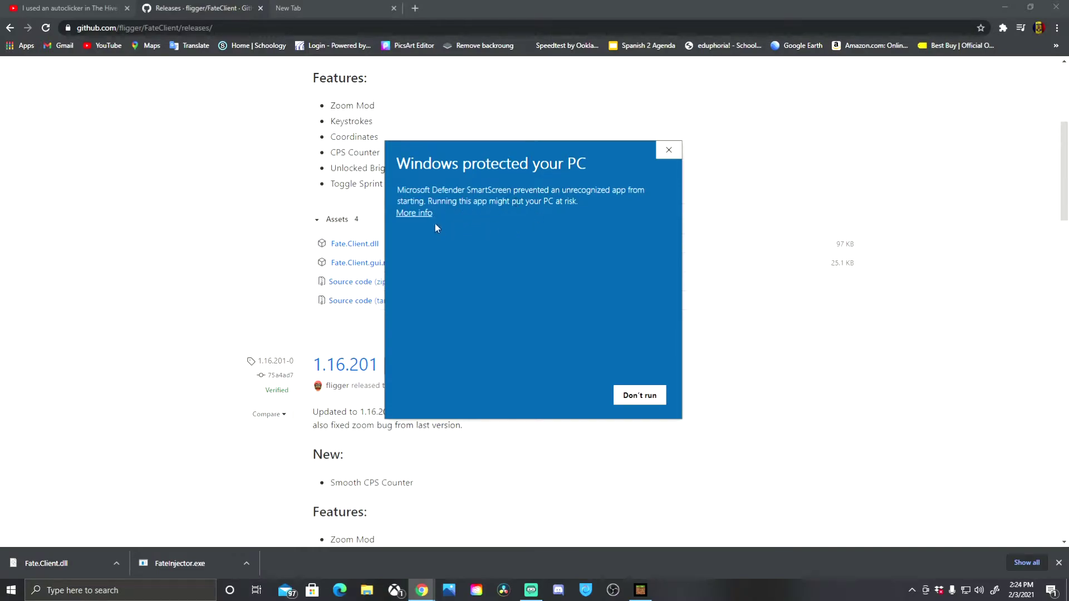
click(415, 214)
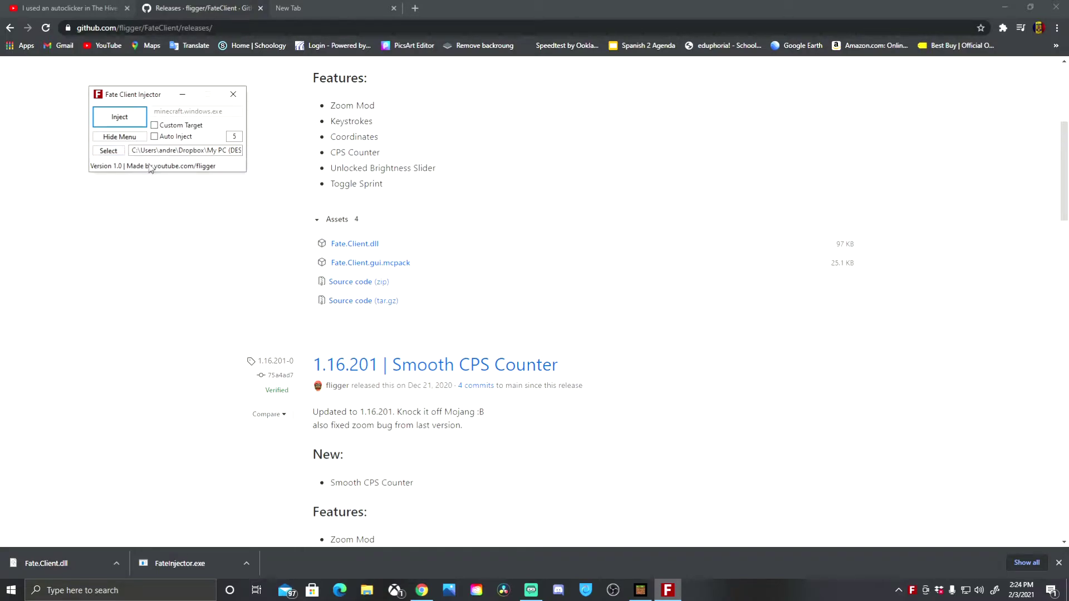
Select Fate.Client.dll, inject it into Minecraft, and bring the Minecraft window into view.
click(109, 152)
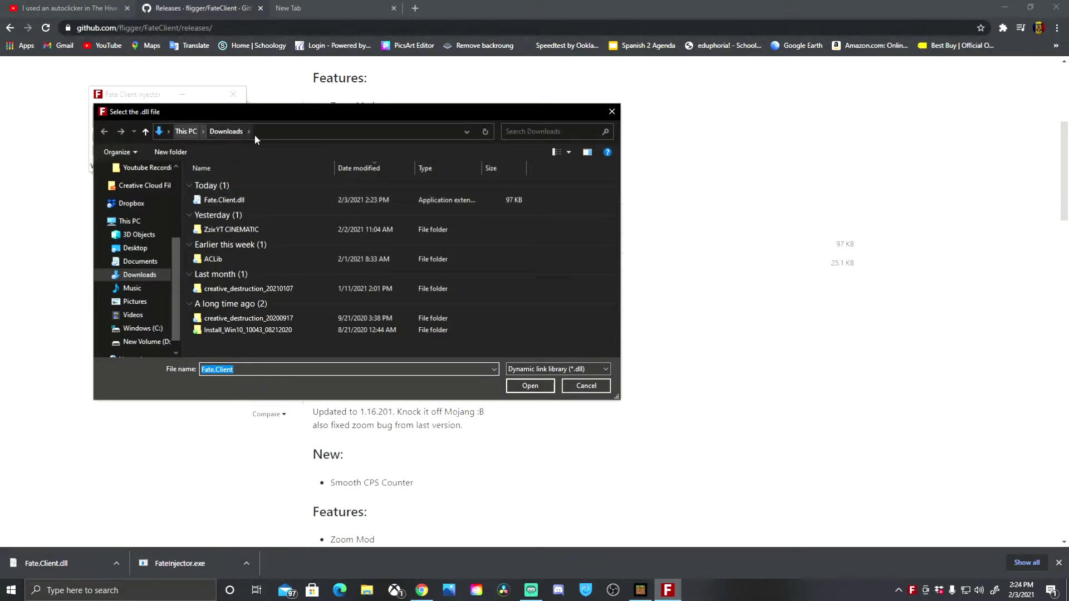
click(255, 202)
click(528, 386)
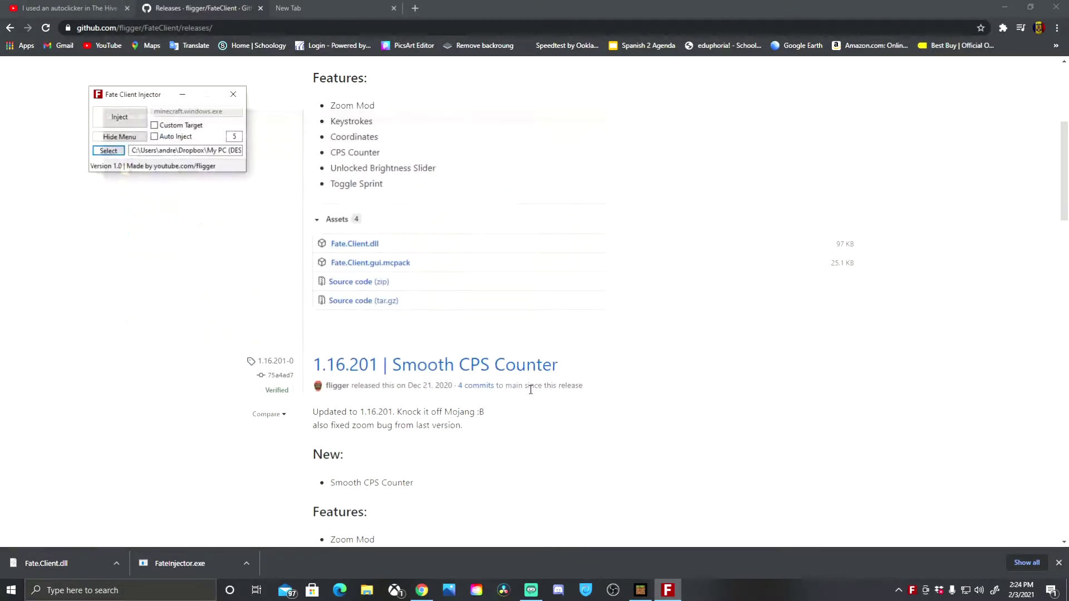
click(113, 120)
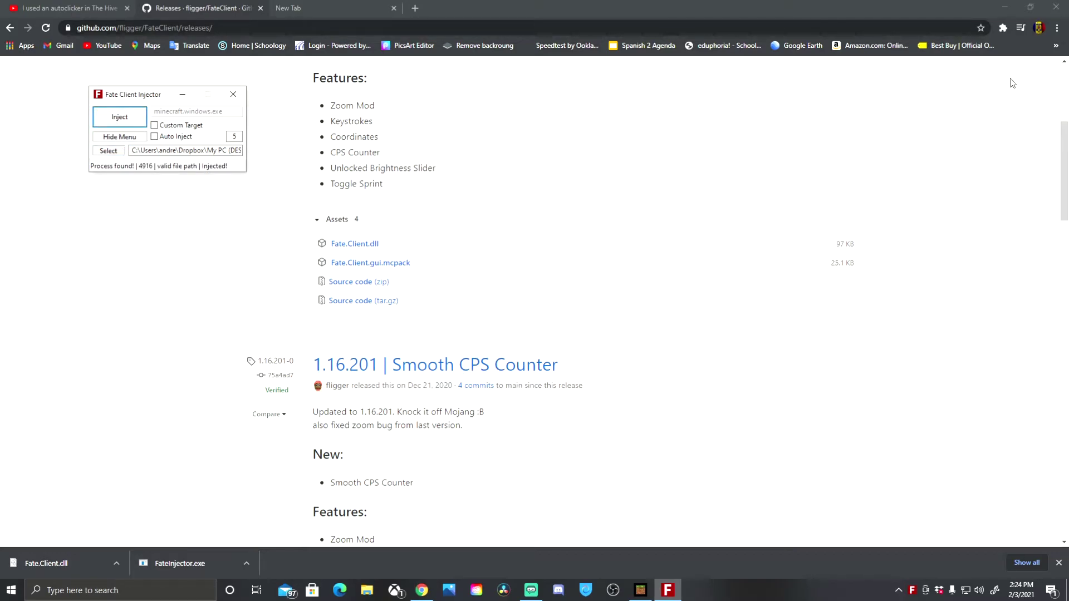
click(1005, 7)
drag(916, 63, 830, 32)
Browse Fate Client's settings (CPS Counter, Keystrokes, zoom, sprint), then return to its main menu.
scroll(510, 312, up, 4)
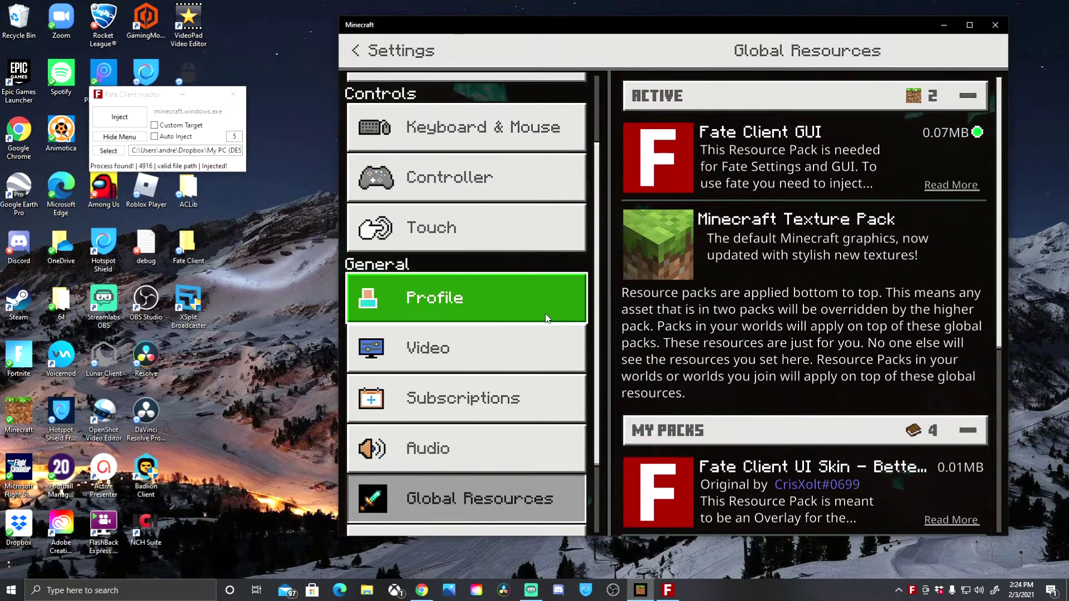
click(362, 51)
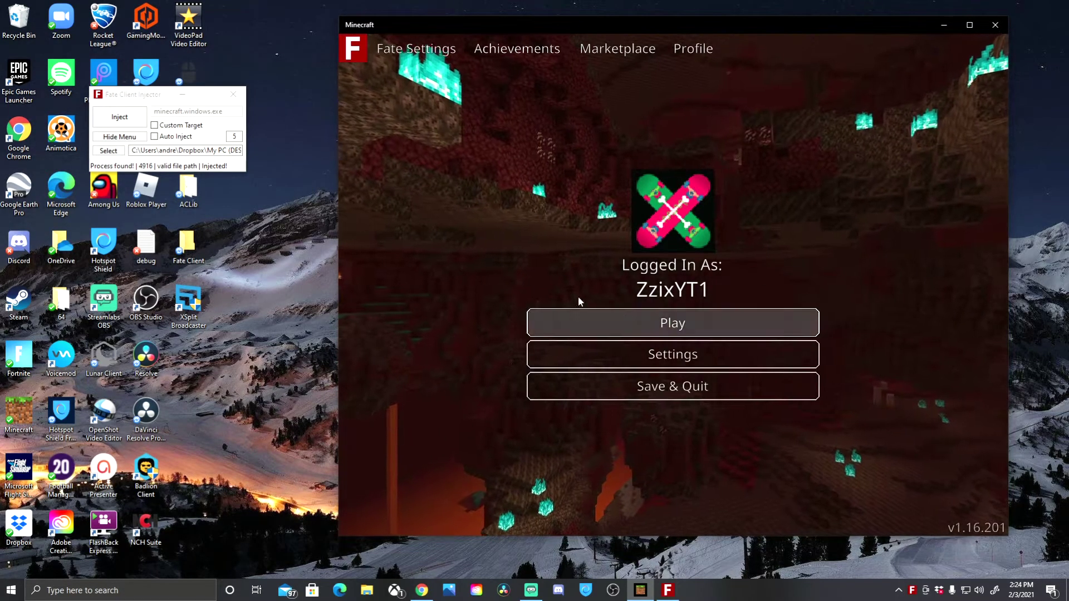
click(674, 353)
scroll(466, 199, down, 1)
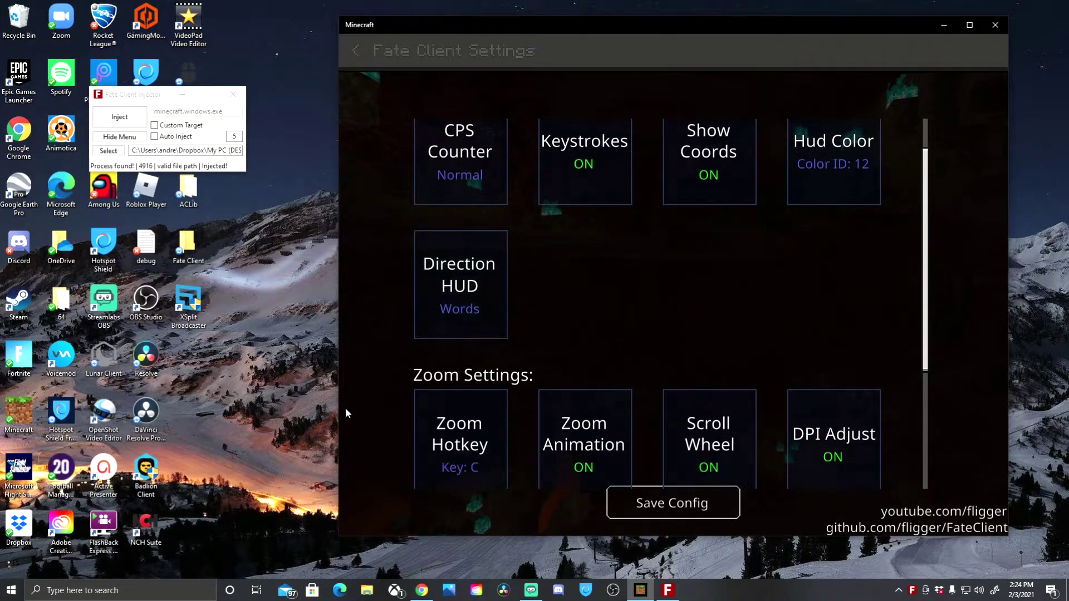
scroll(523, 375, down, 3)
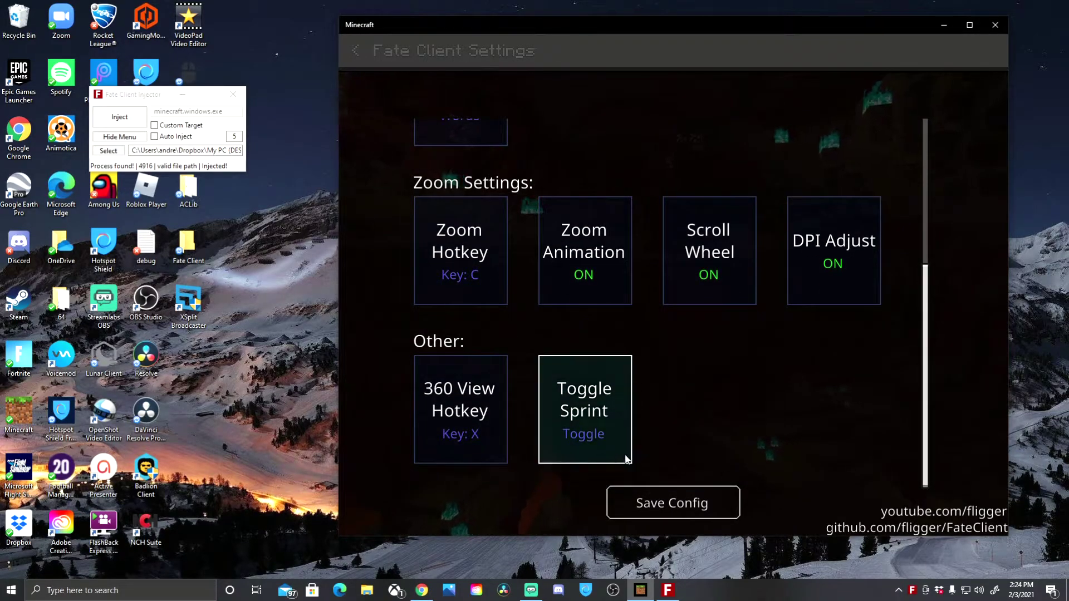
scroll(533, 308, up, 3)
click(356, 51)
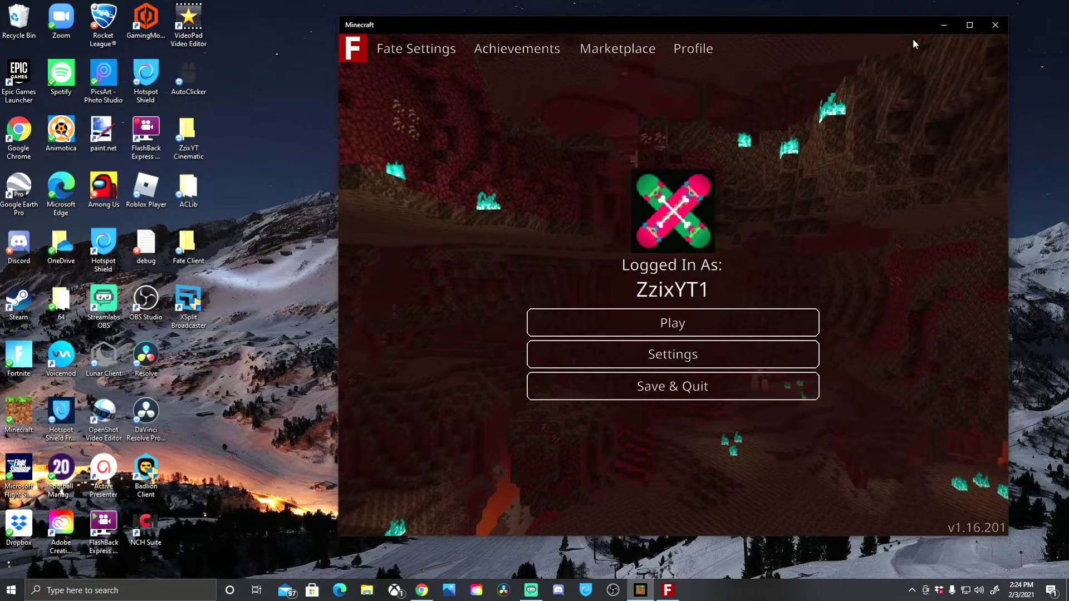
Maximize Minecraft and browse the Friends, Worlds and Servers tabs of the play screen.
click(970, 24)
click(610, 360)
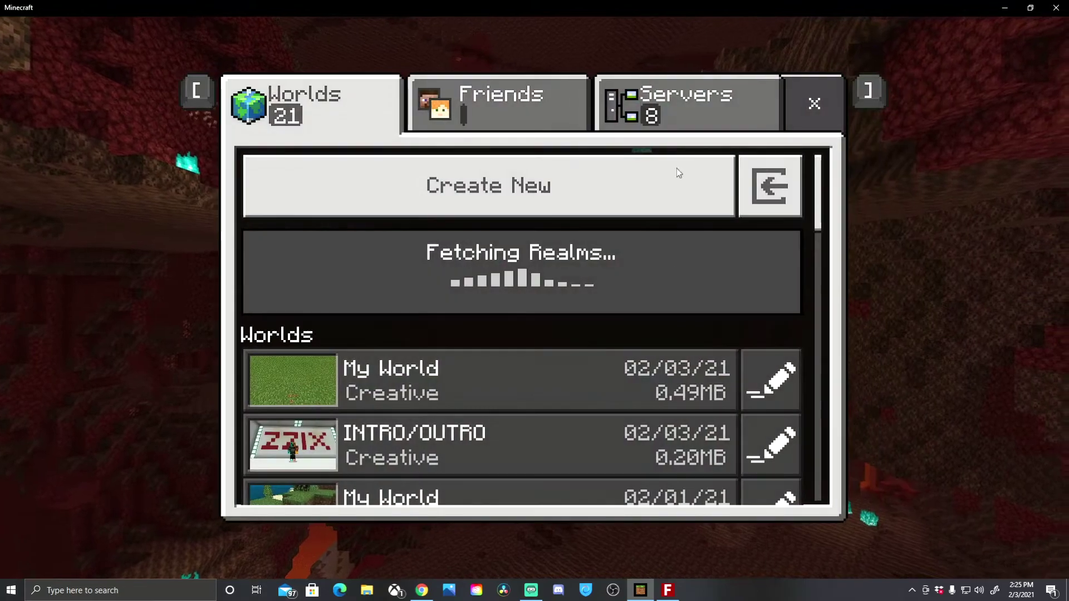
click(557, 95)
click(389, 111)
click(618, 123)
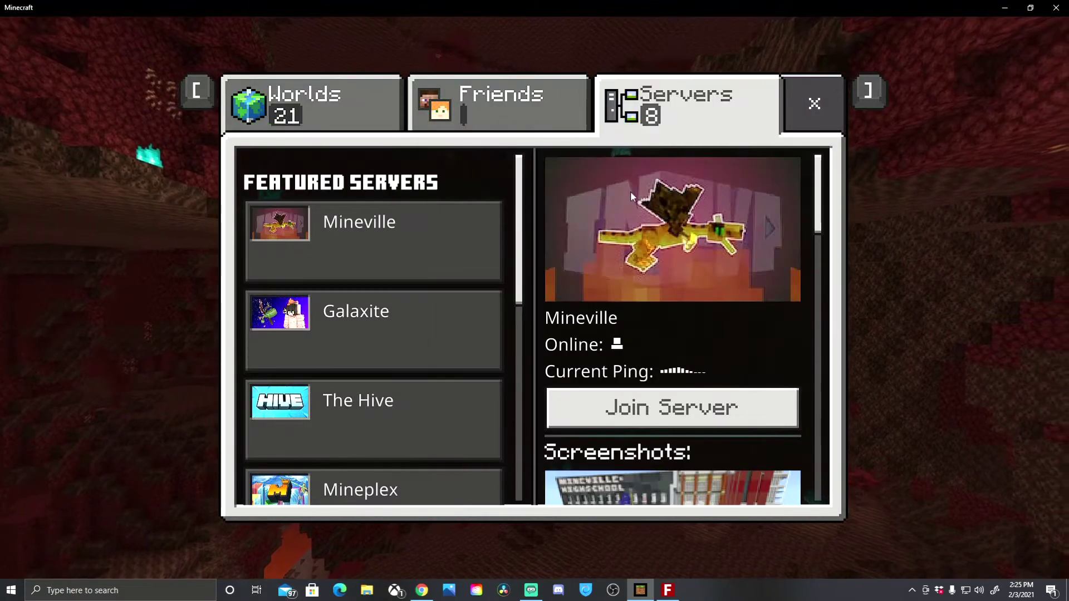
Scroll the featured servers, view The Hive's details, then close the play screen.
scroll(389, 355, down, 3)
scroll(445, 398, down, 2)
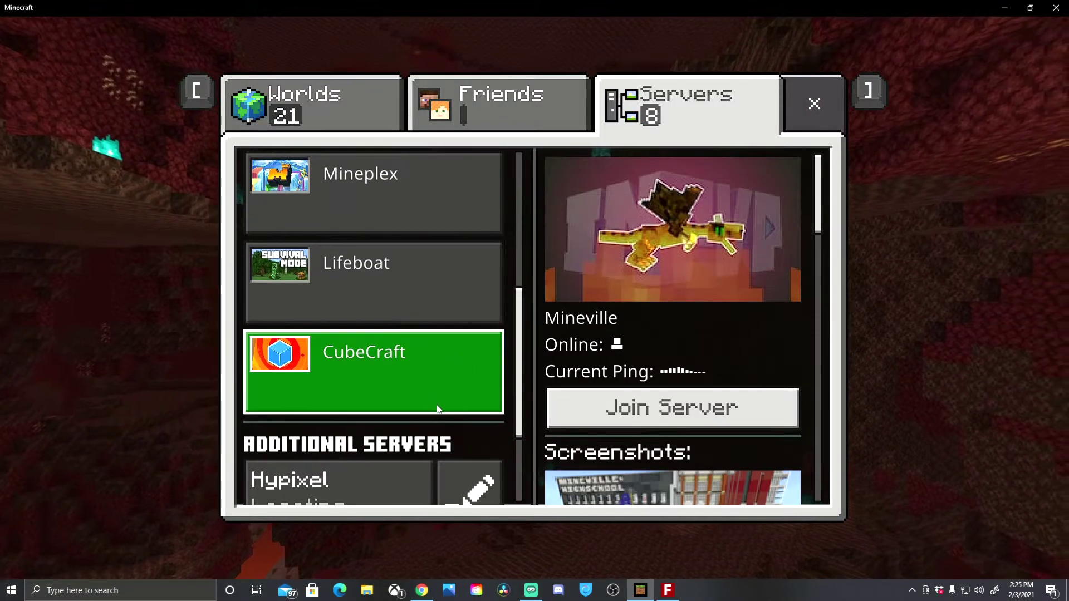
scroll(435, 404, up, 4)
click(412, 329)
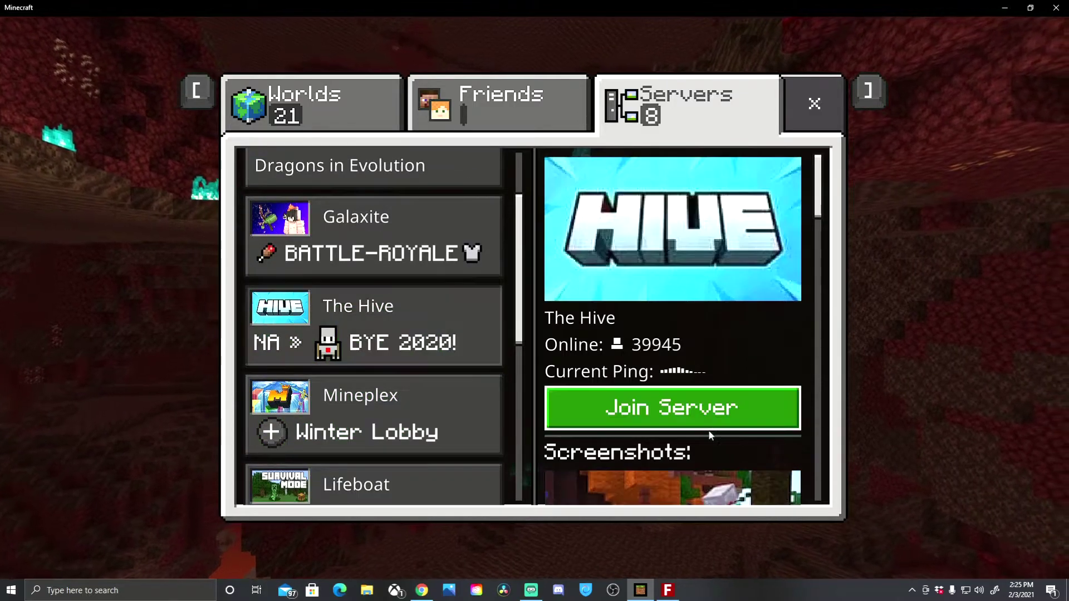
click(825, 103)
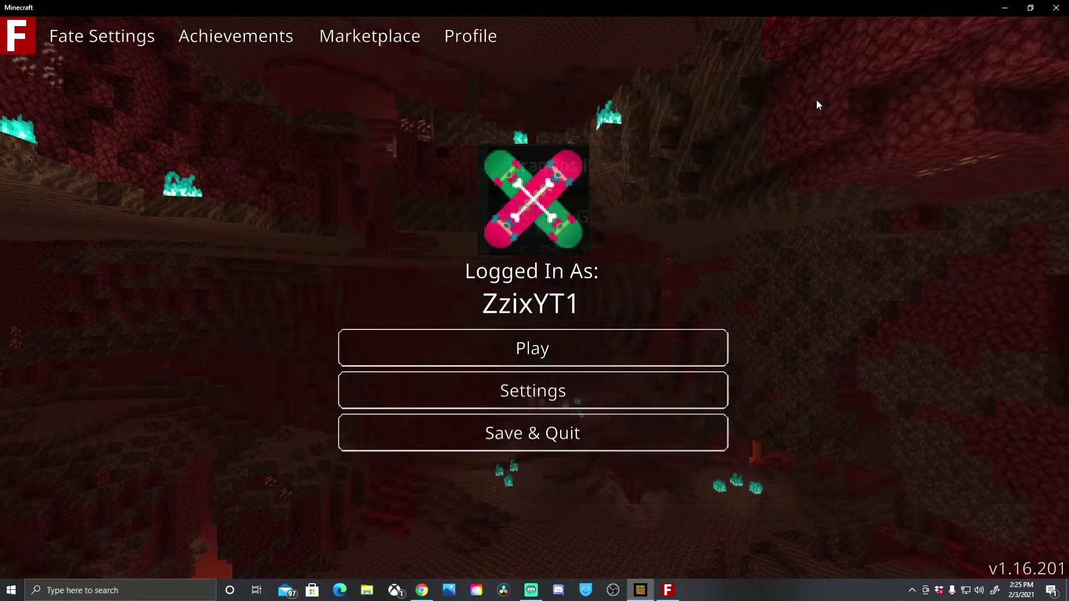
Restore the maximized Minecraft window to a smaller size and close the game.
click(1028, 8)
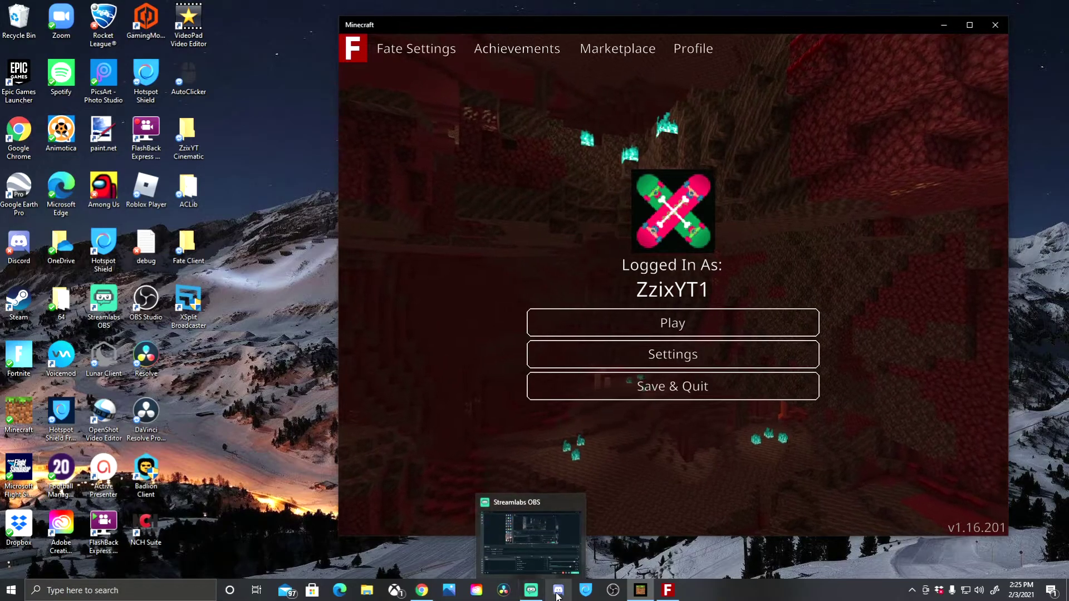
mouse_move(425, 594)
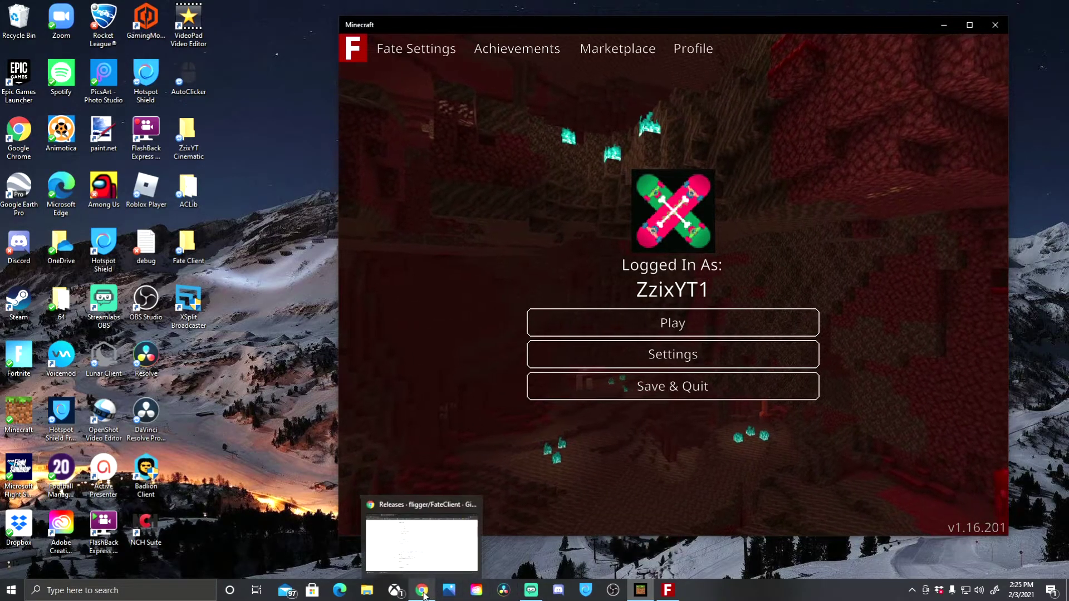
click(997, 25)
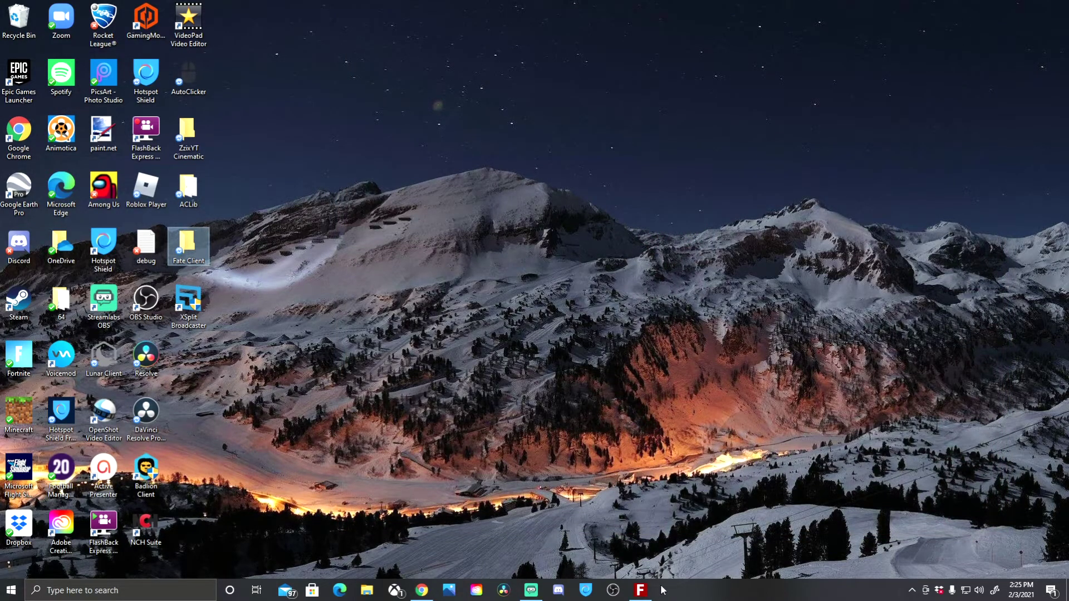
Bring the Fate Client Injector back up and close it.
mouse_move(646, 595)
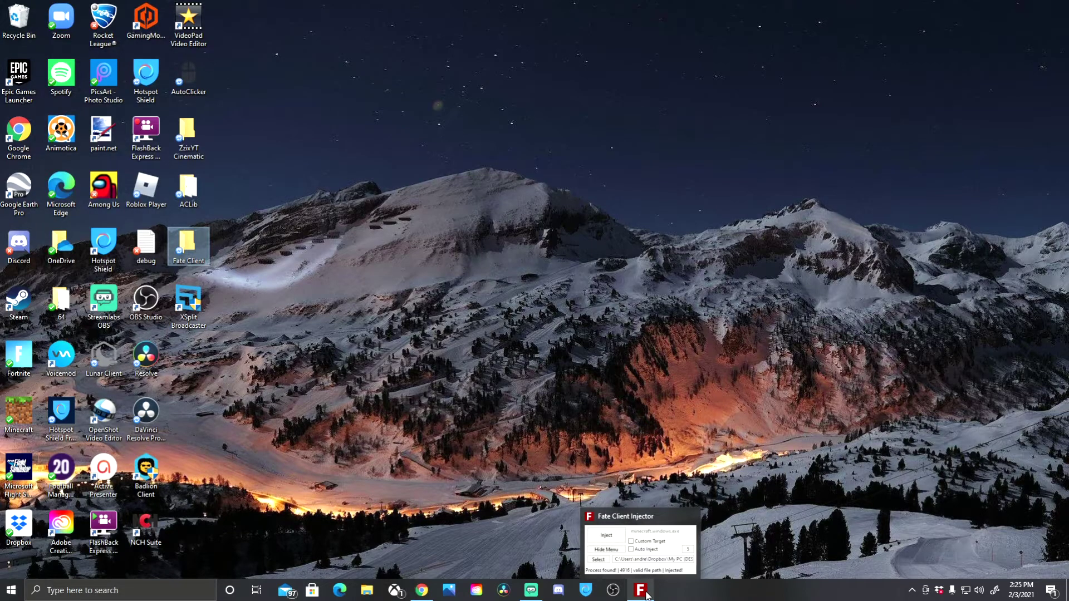
click(646, 594)
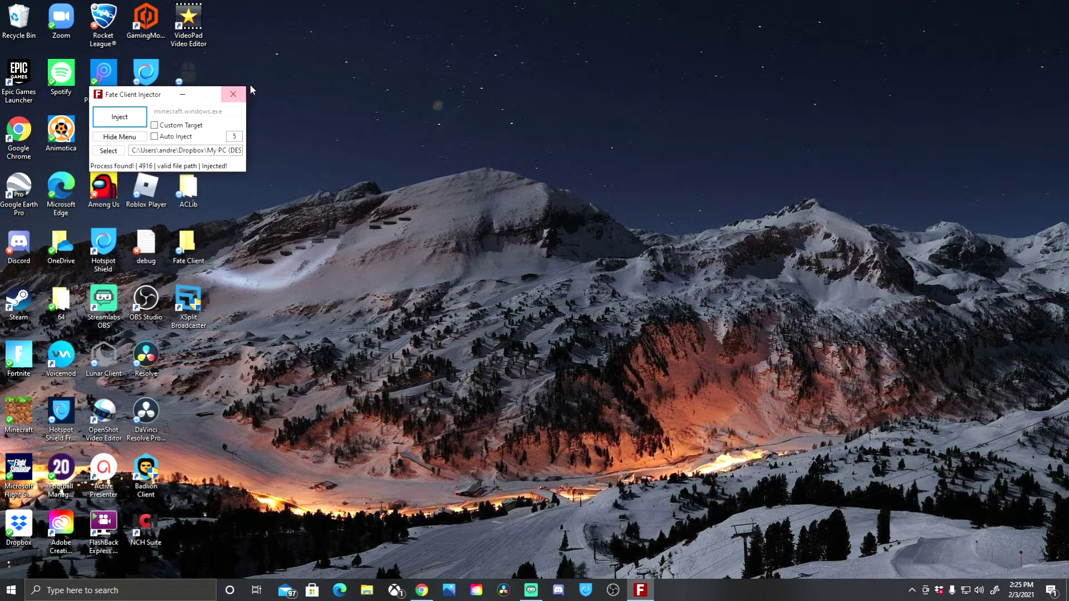
click(233, 94)
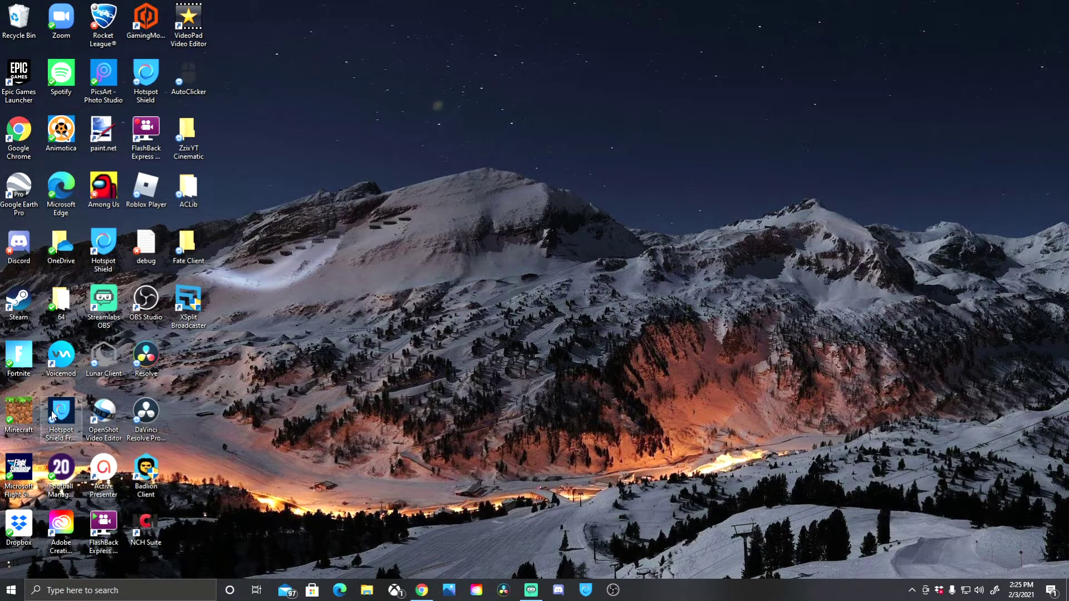
Launch Minecraft, close it while loading, and open the desktop Fate Client folder.
double_click(20, 422)
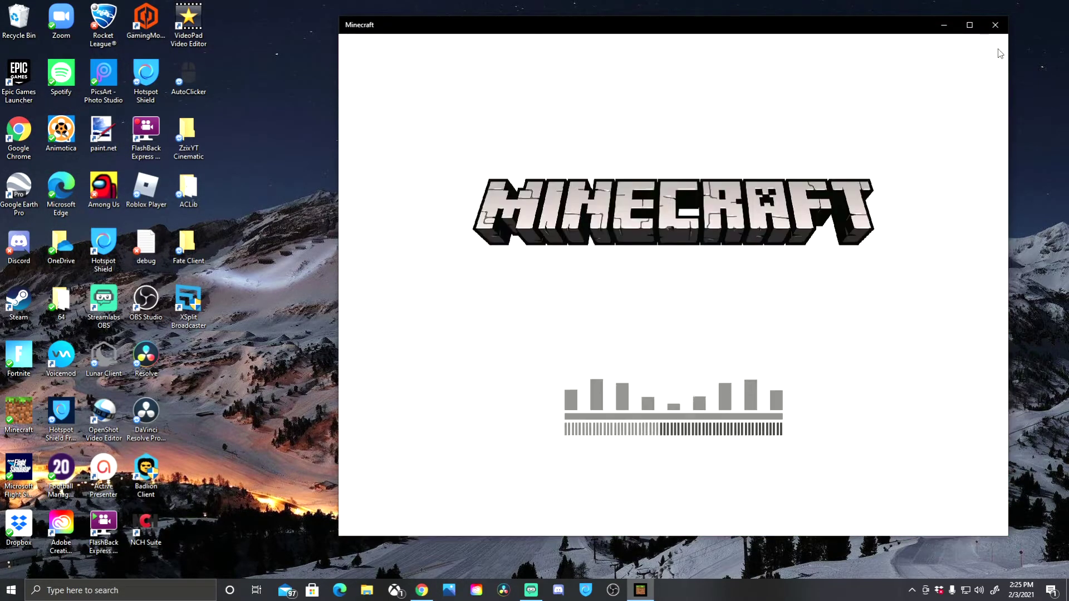
click(995, 24)
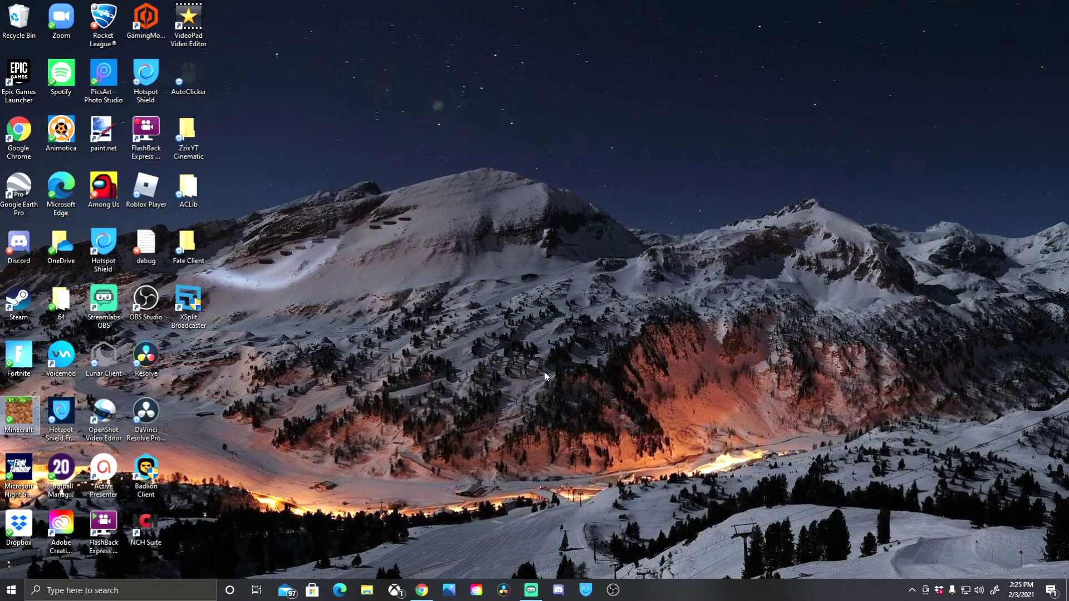
click(190, 251)
double_click(190, 250)
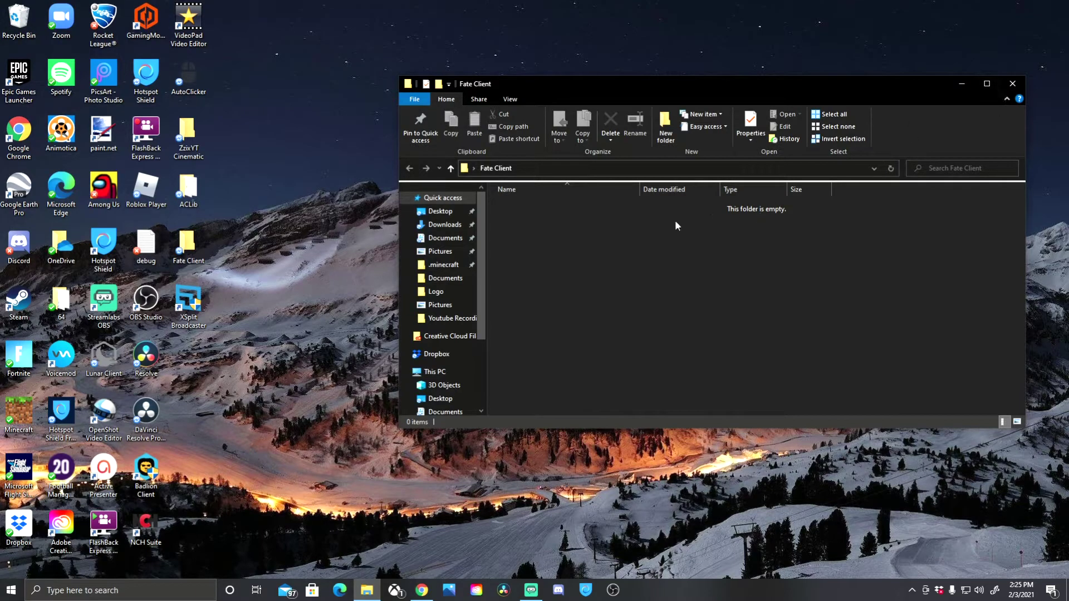
Close the Fate Client folder and return to the downloaded injector on the GitHub releases page.
click(1010, 84)
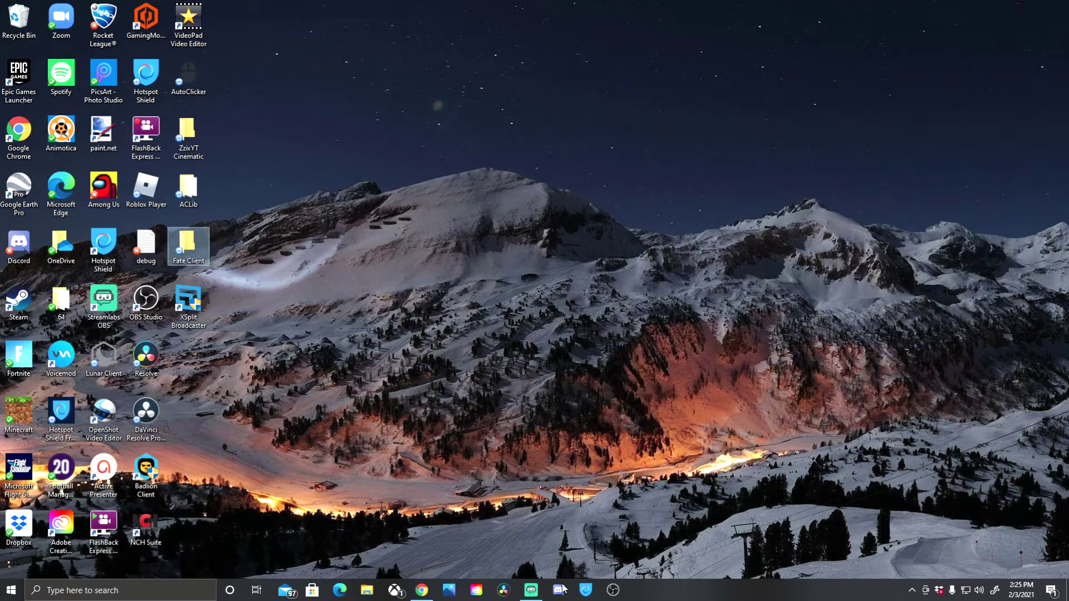
click(422, 590)
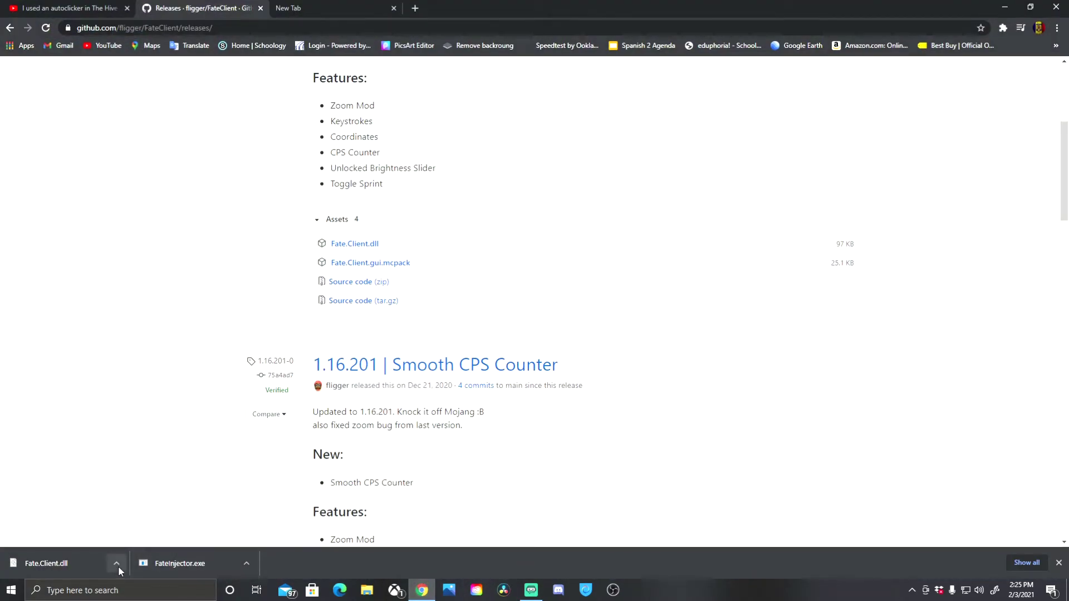
click(247, 566)
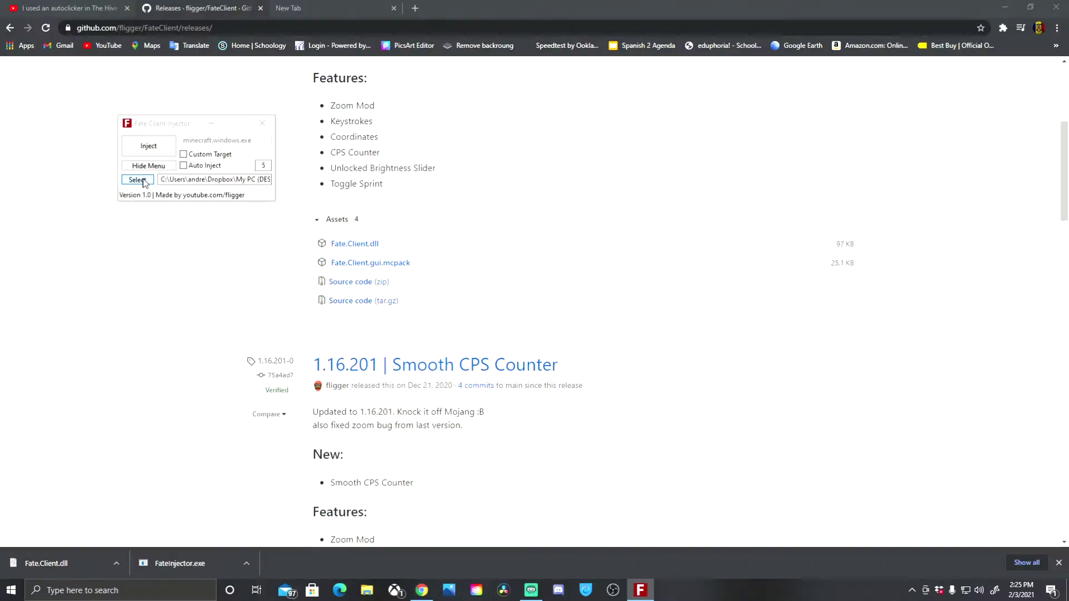
Choose Fate.Client.dll in the injector, then close the injector and reveal the desktop.
click(323, 229)
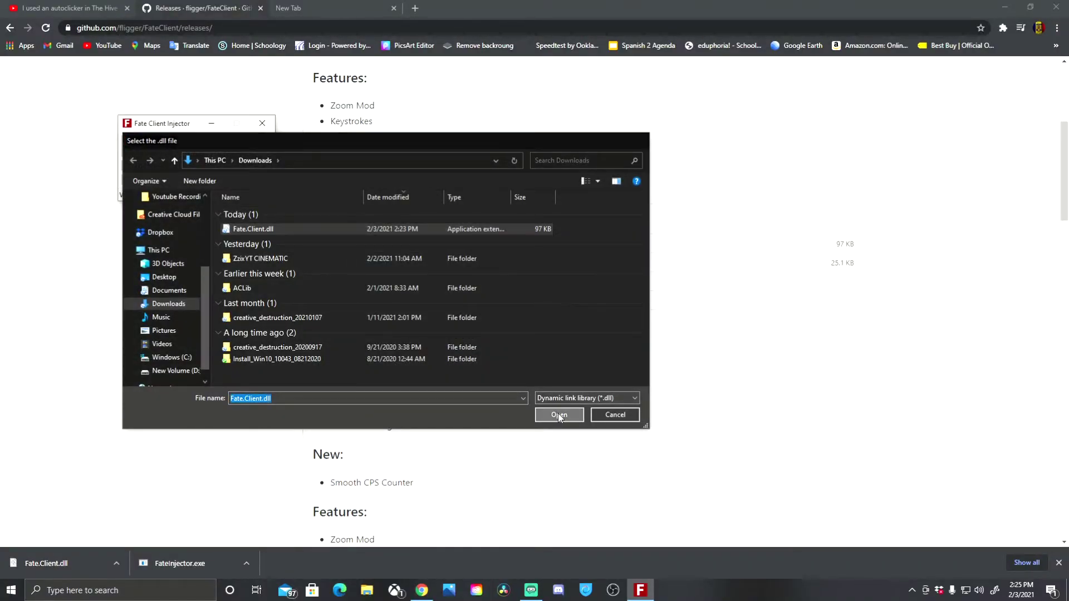
click(559, 414)
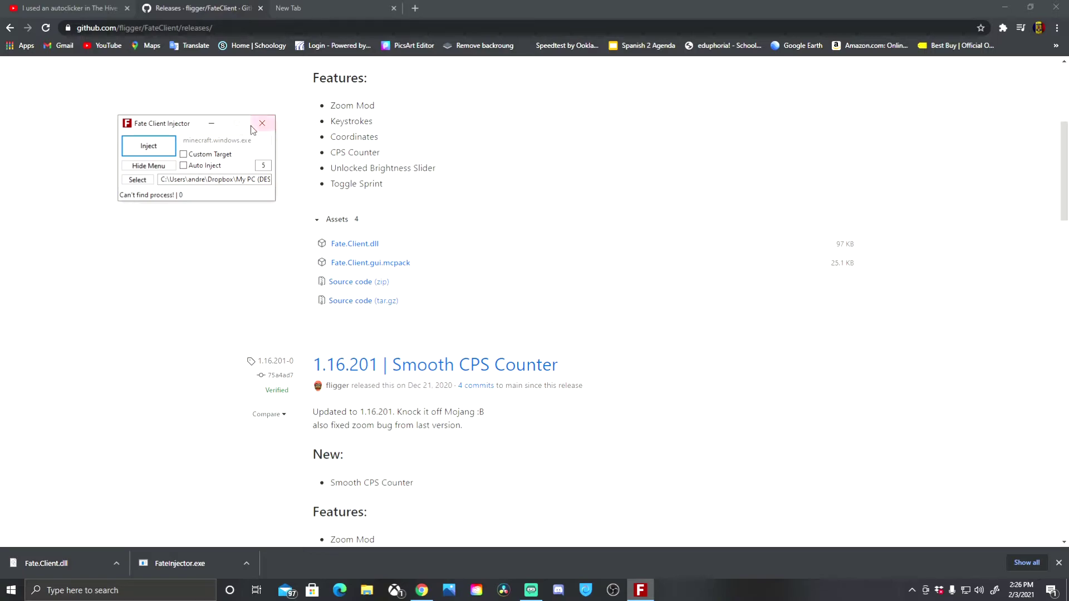
click(254, 130)
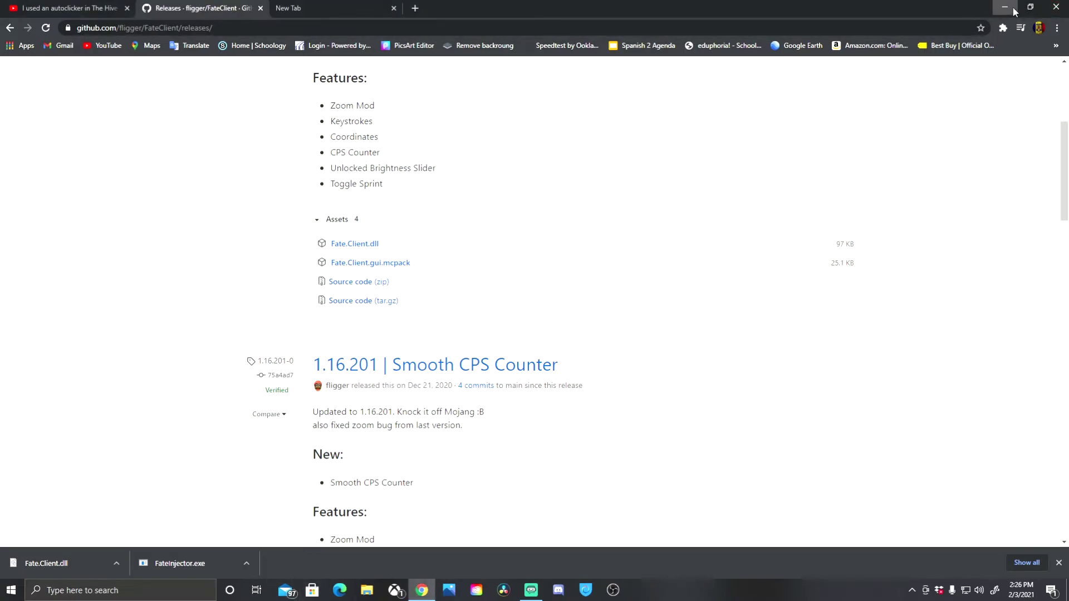
key(super+d)
Launch Minecraft, look through the Fate Client settings page, and go back.
double_click(19, 414)
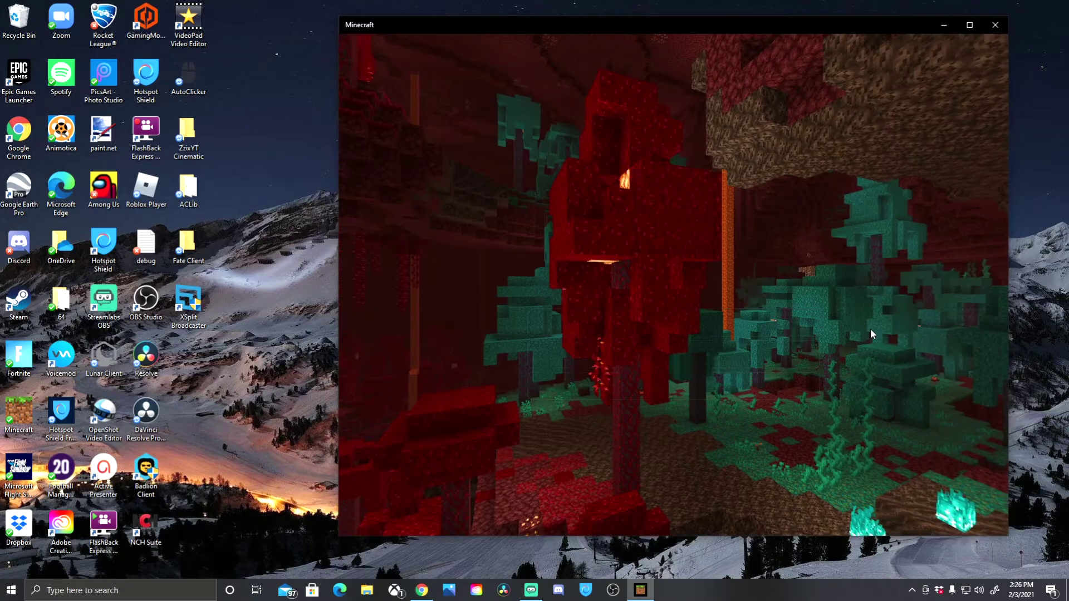
click(429, 52)
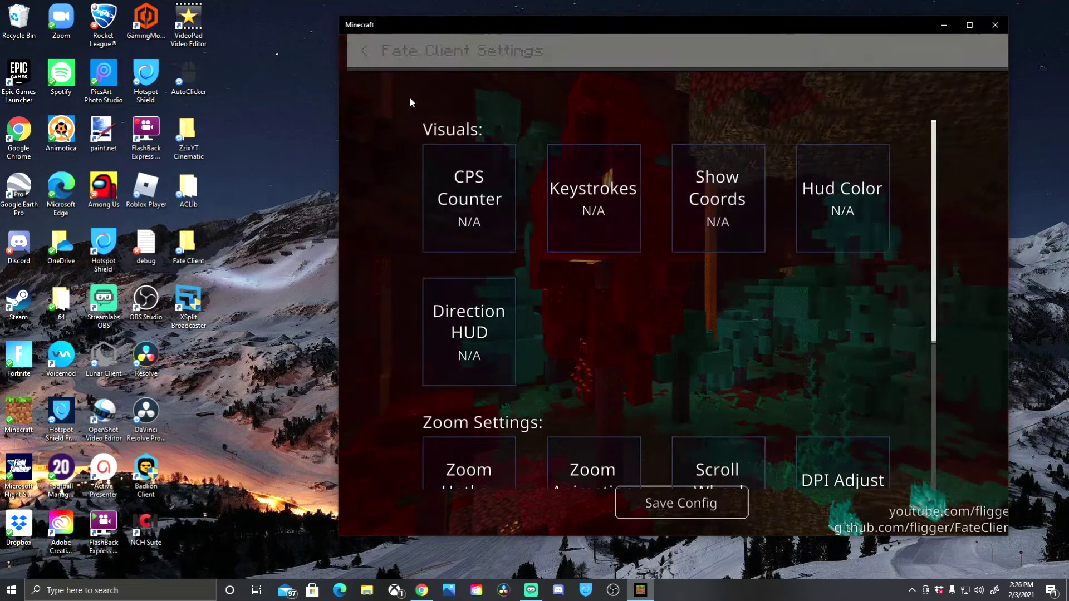
scroll(559, 223, down, 2)
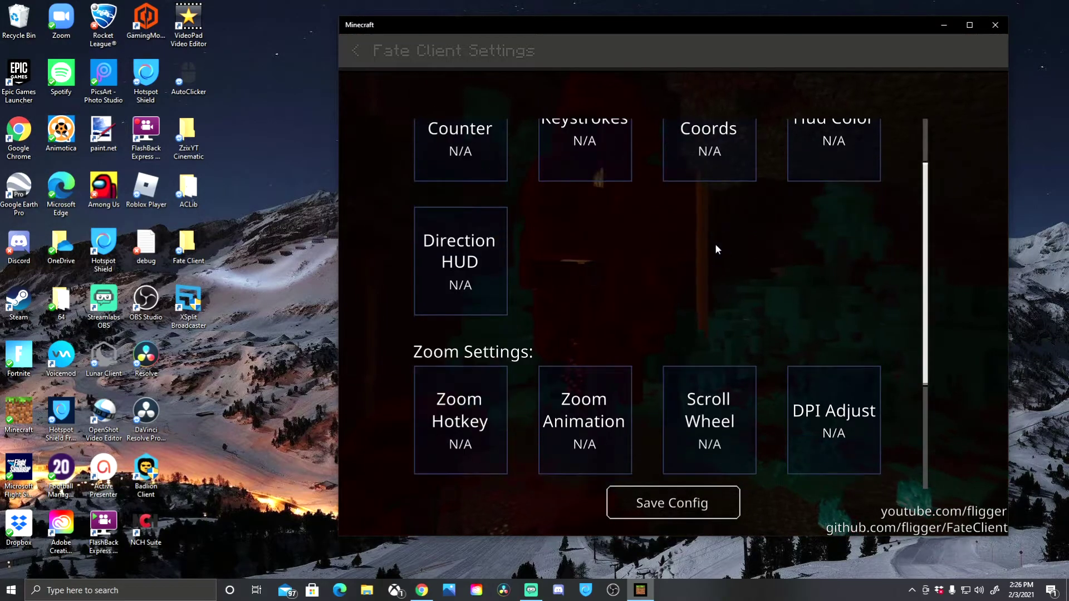
click(356, 51)
Open the game's Settings and go to the Global Resources page.
click(650, 322)
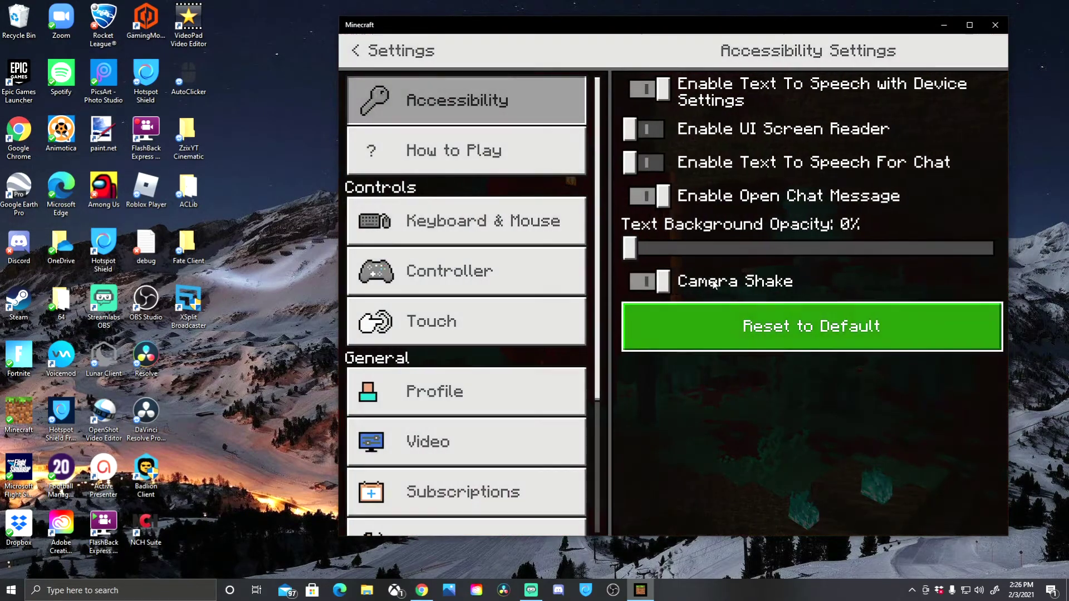
scroll(521, 481, down, 3)
scroll(522, 481, down, 1)
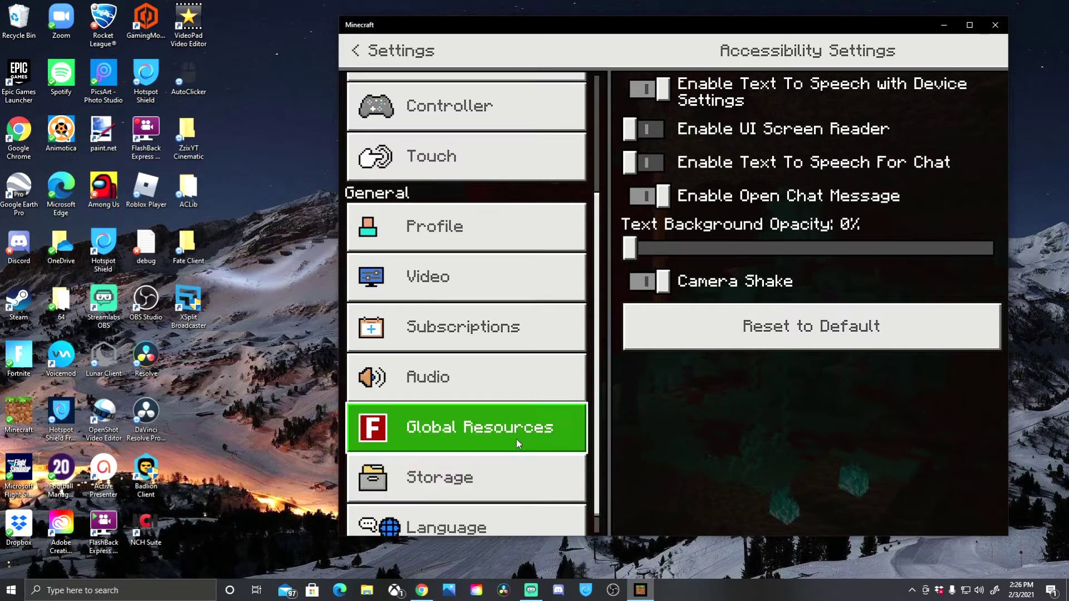
click(516, 439)
click(421, 590)
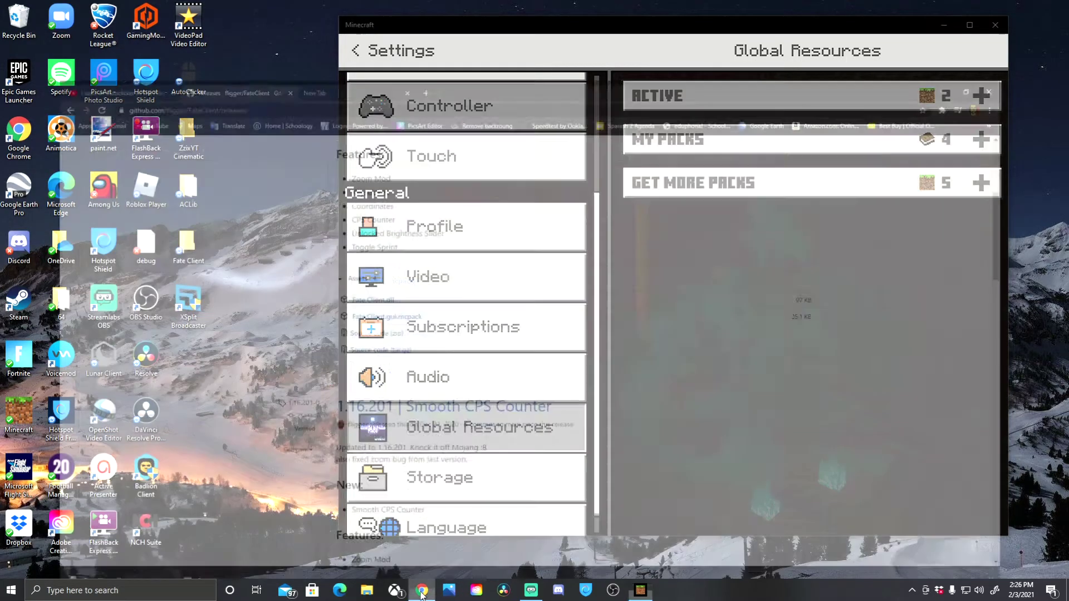
Run FateInjector.exe, select Fate.Client.dll, and inject it into Minecraft.
click(246, 564)
click(262, 493)
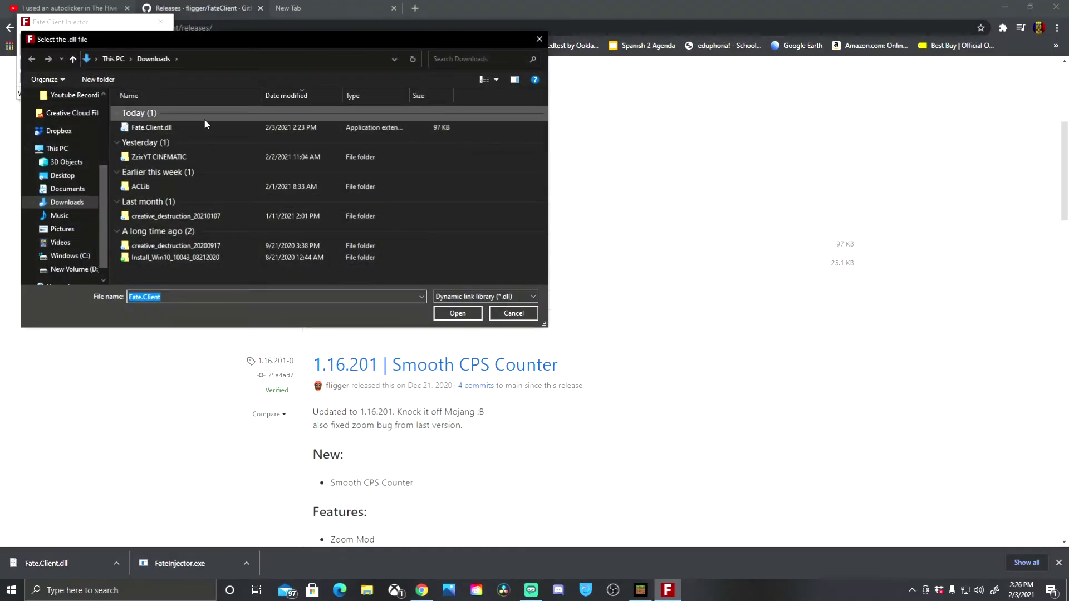
click(211, 129)
click(456, 311)
click(53, 46)
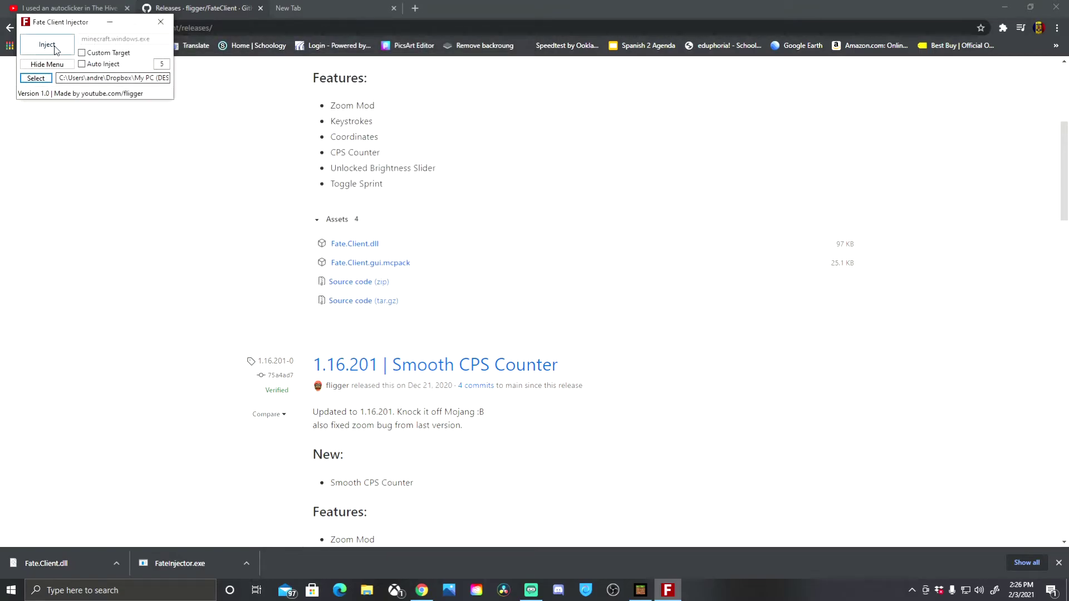
click(1005, 7)
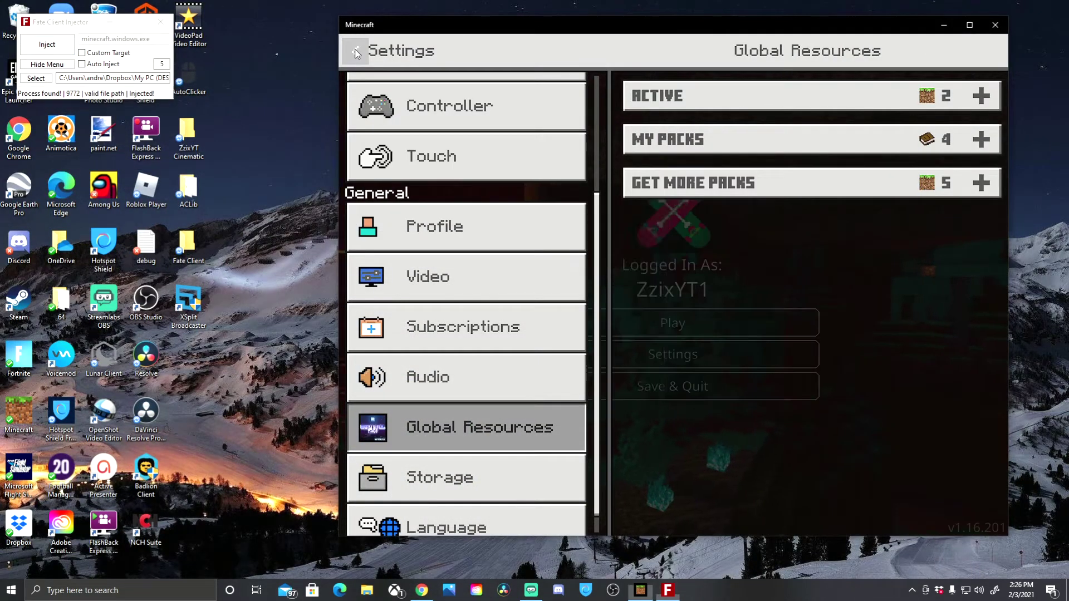
Return to the main menu and check the Fate settings values, such as Keystrokes ON.
click(356, 53)
click(420, 45)
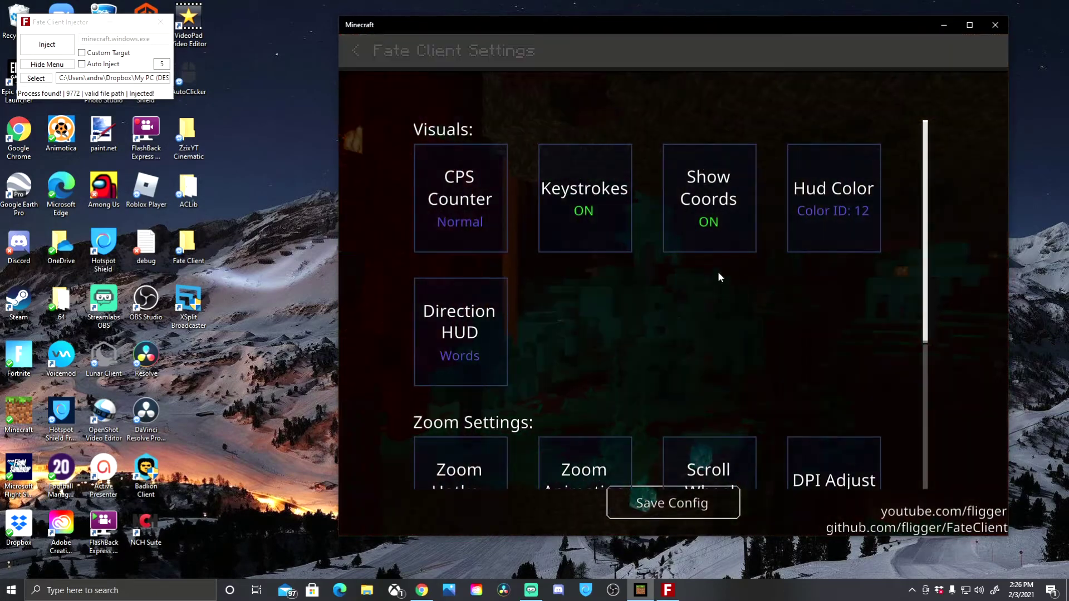
scroll(719, 277, down, 3)
key(Escape)
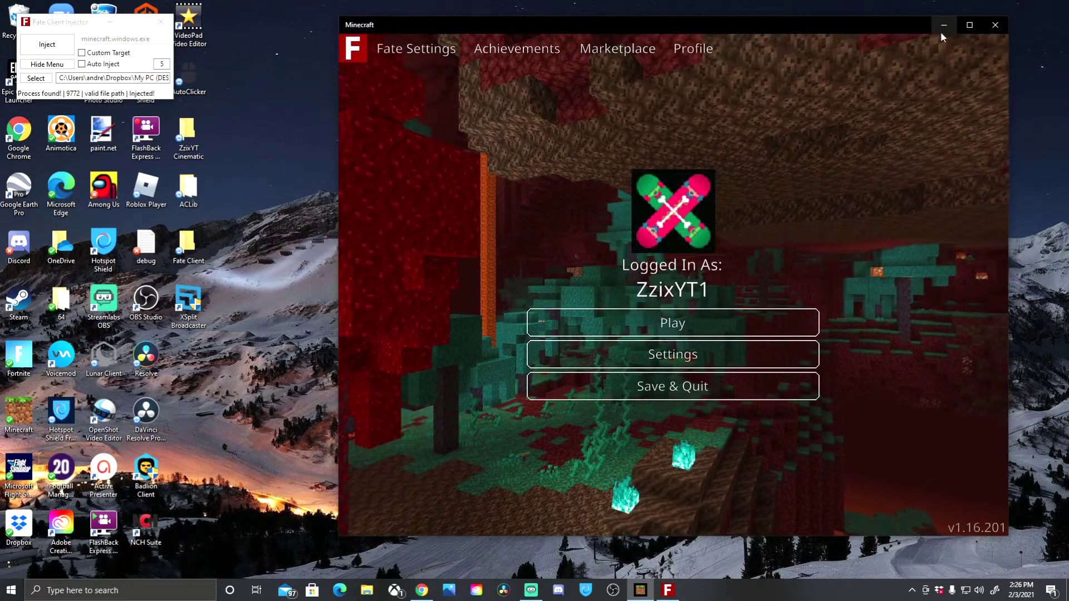
Minimize Minecraft and close the Fate Client Injector.
click(49, 50)
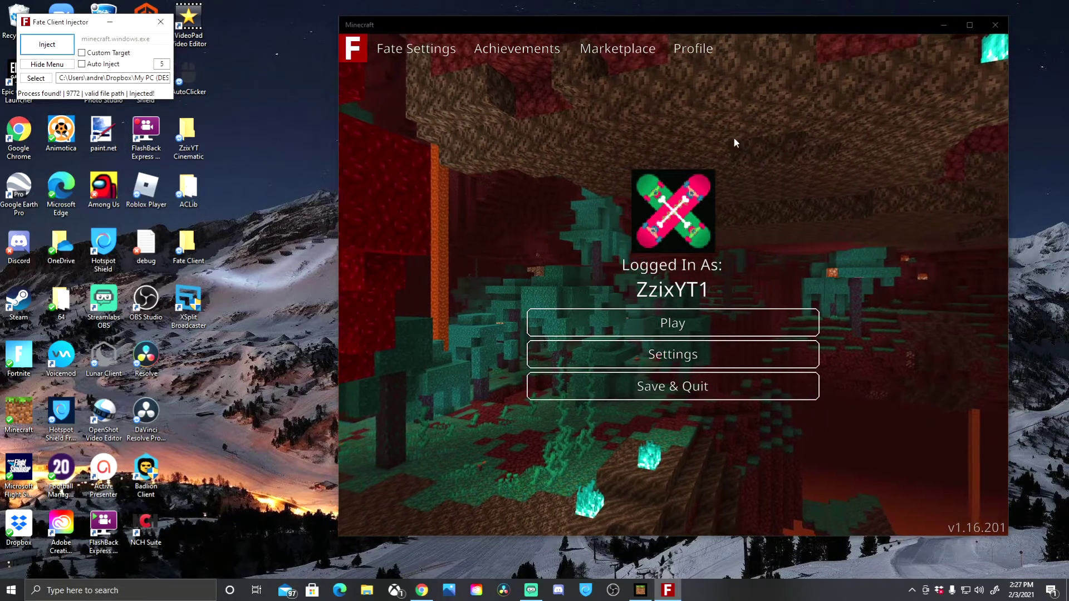
click(944, 24)
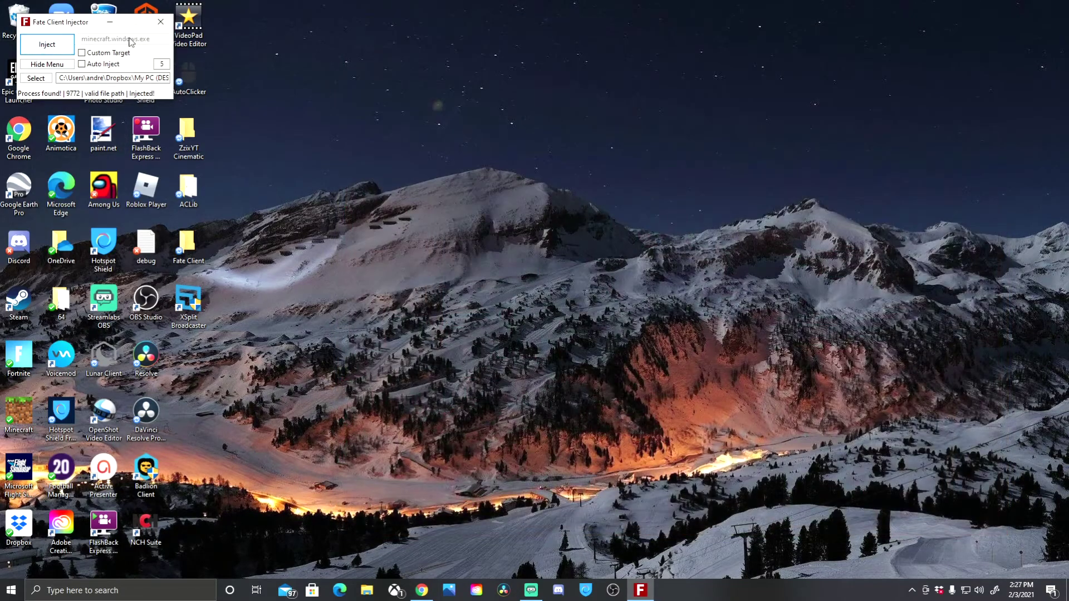
click(161, 23)
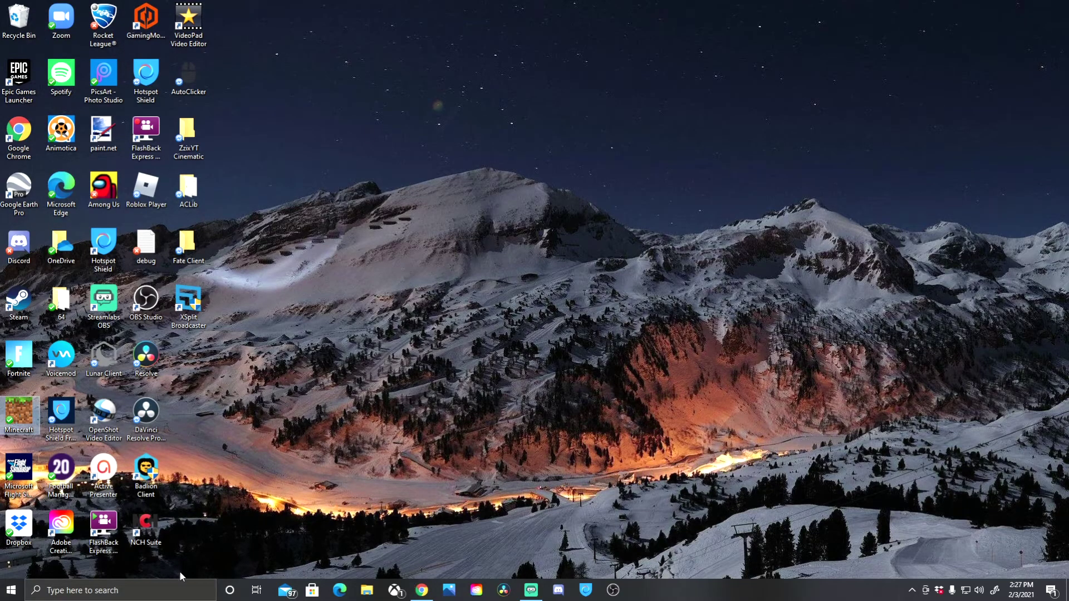
Bring Chrome back up on the FateClient releases tab.
click(422, 590)
click(305, 7)
click(224, 6)
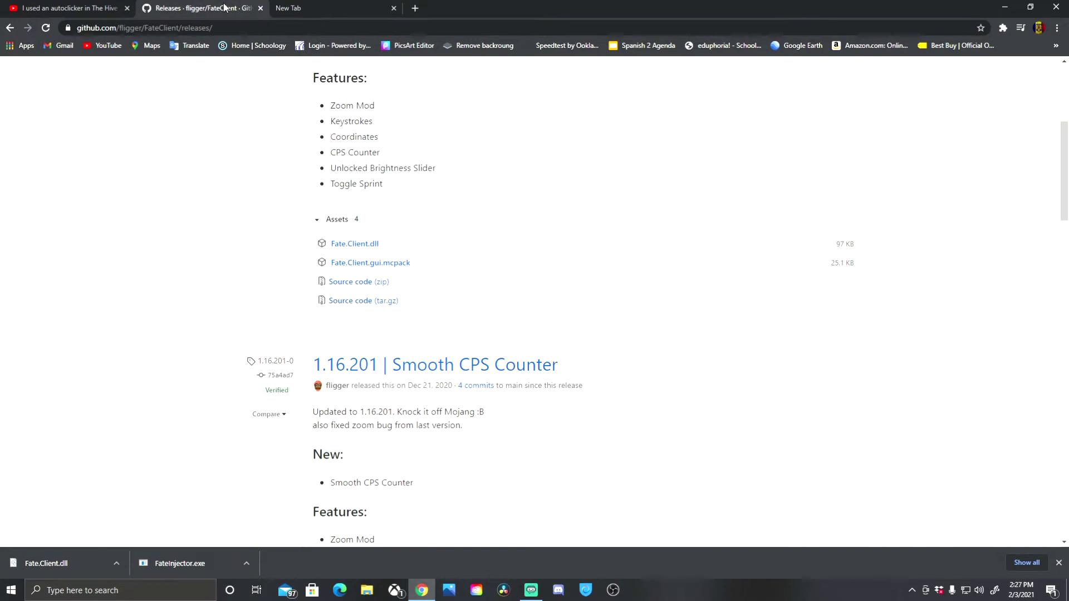
Browse the releases page, then return to the repository README's Troubleshooting section.
scroll(482, 219, down, 15)
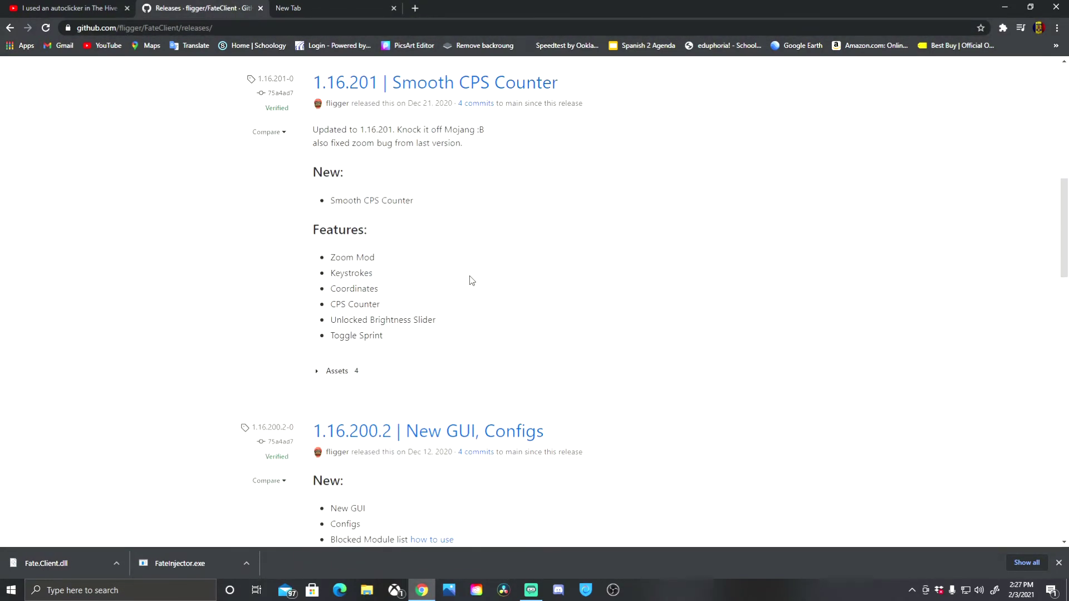
scroll(382, 315, down, 20)
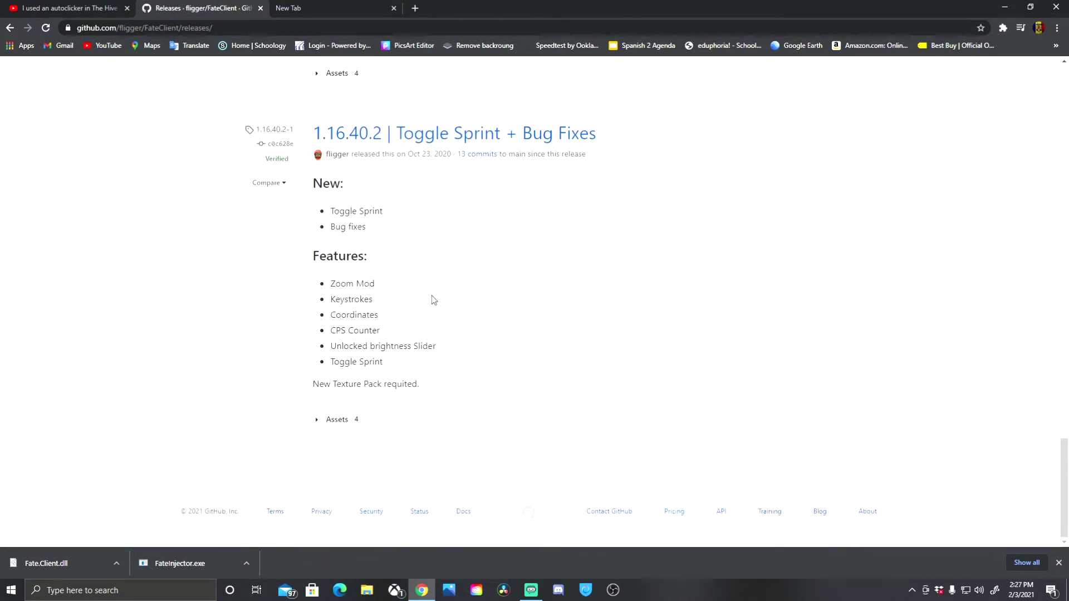
scroll(437, 297, up, 20)
scroll(441, 298, up, 9)
click(10, 27)
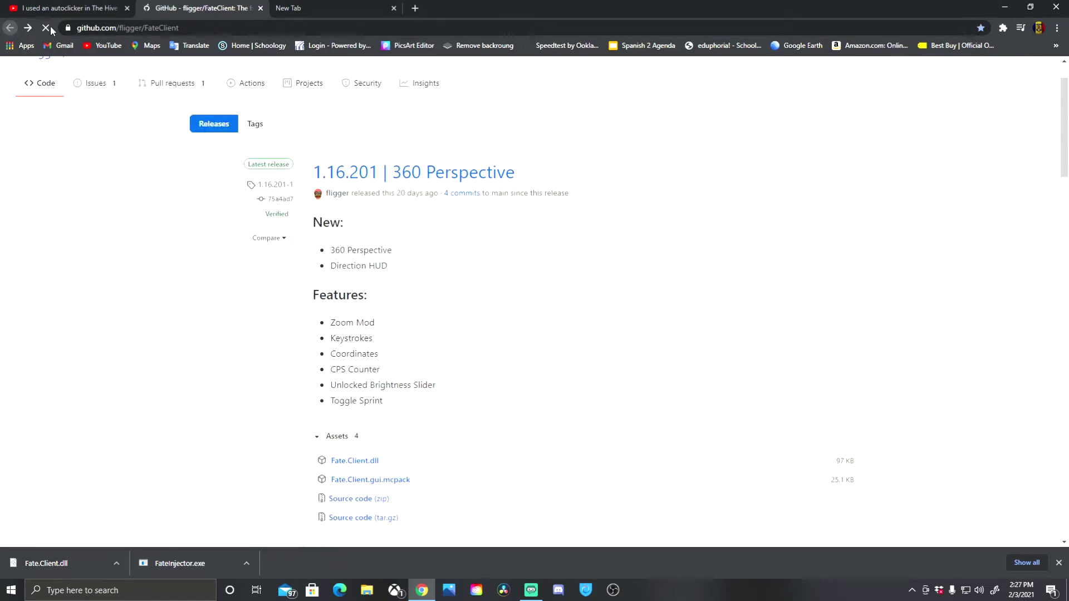
scroll(507, 308, down, 4)
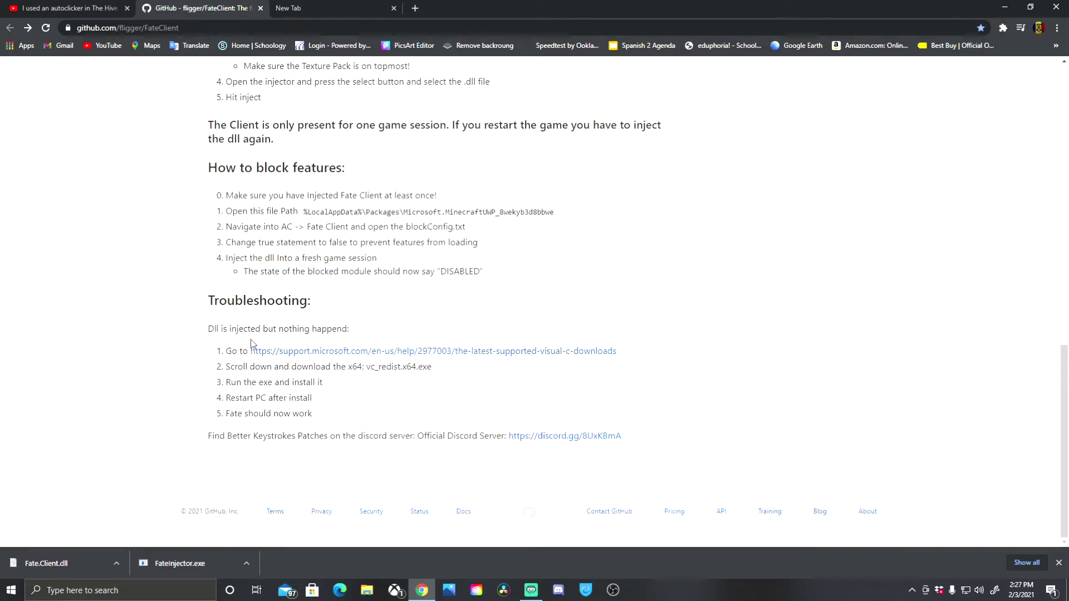
Follow the Microsoft Visual C++ downloads link and scroll to the x64 redistributable.
click(305, 356)
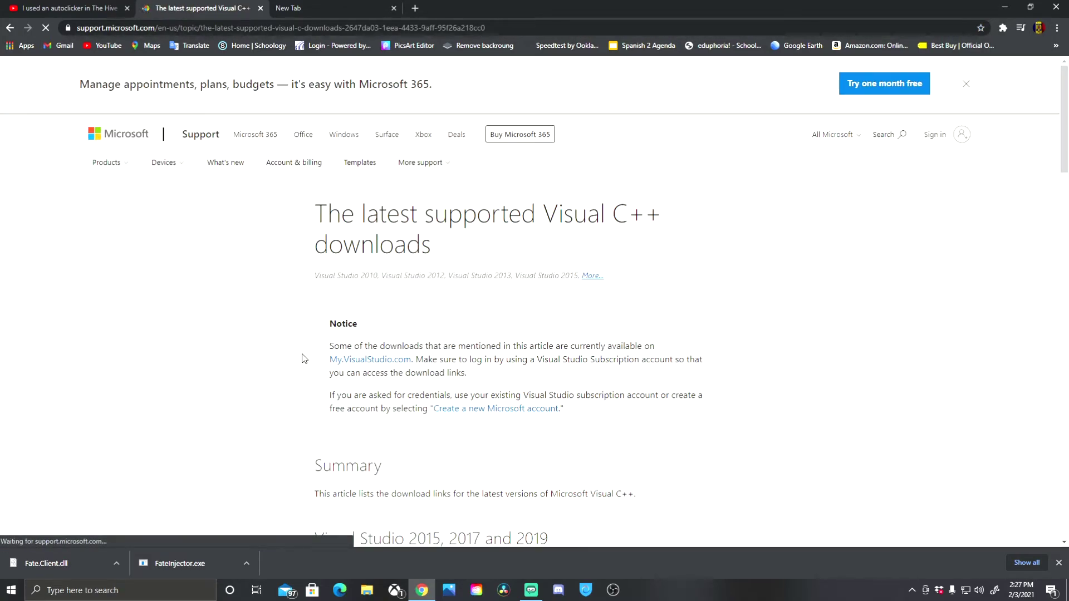
scroll(413, 390, down, 10)
scroll(413, 393, down, 4)
scroll(413, 390, up, 20)
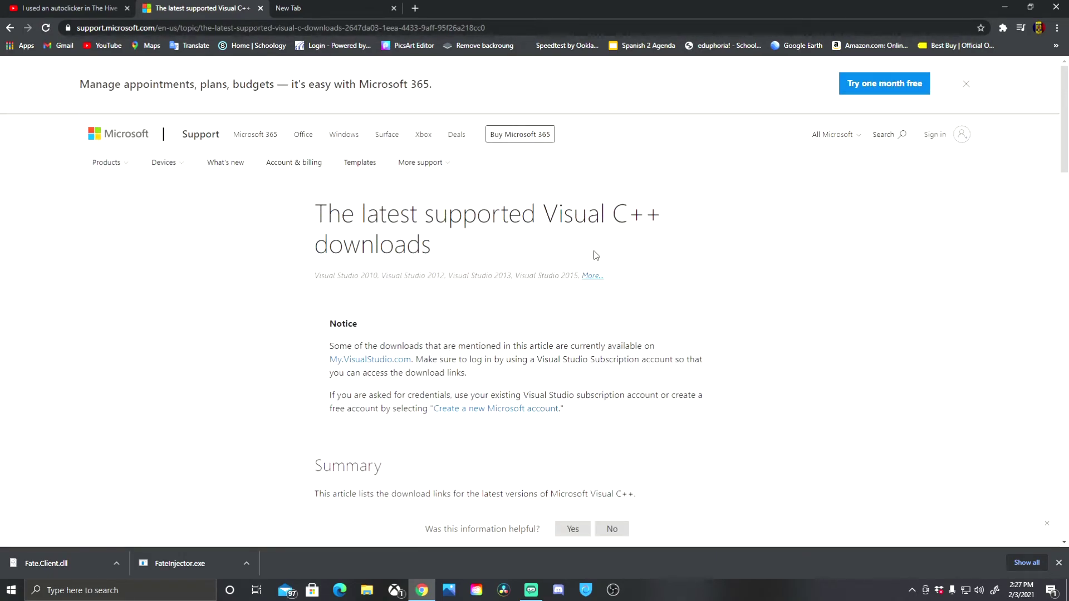
scroll(398, 363, down, 1)
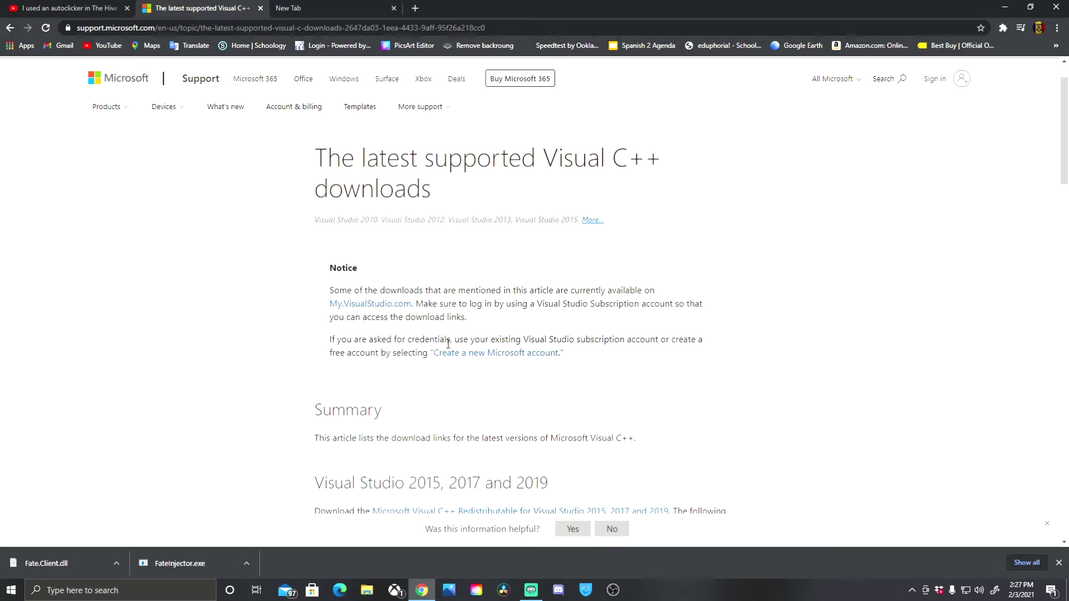
scroll(448, 344, down, 3)
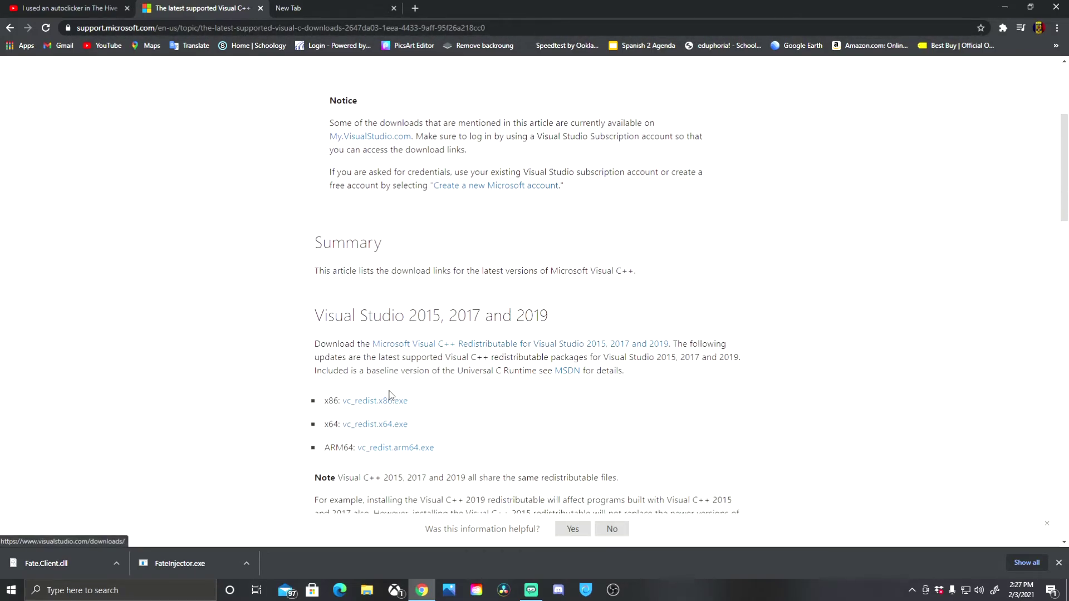
Start the vc_redist.x64.exe download, cancel it, and close the video and support tabs.
click(355, 428)
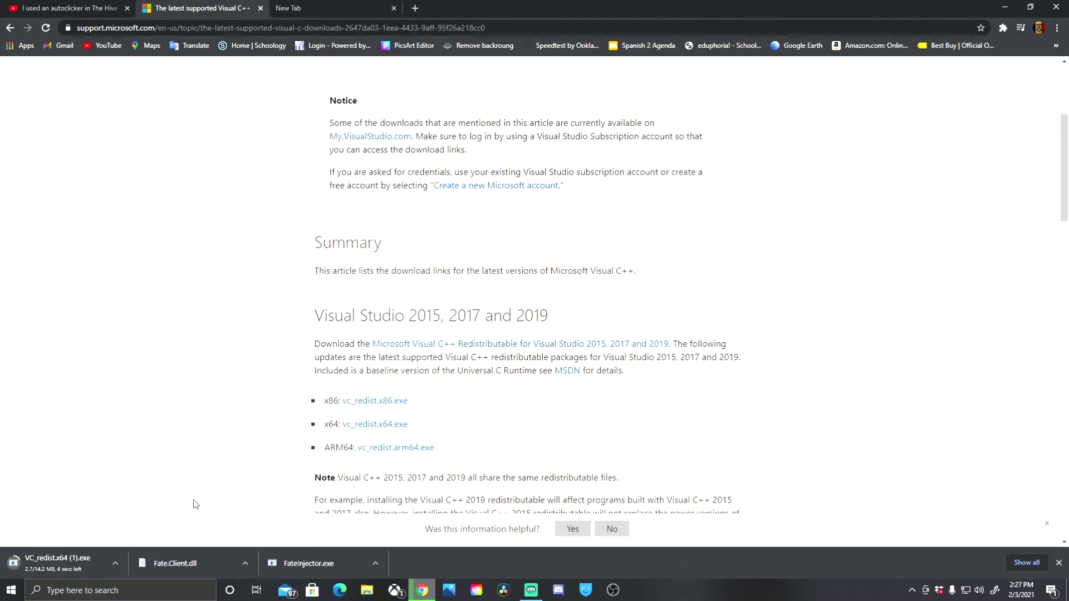
click(116, 564)
click(134, 545)
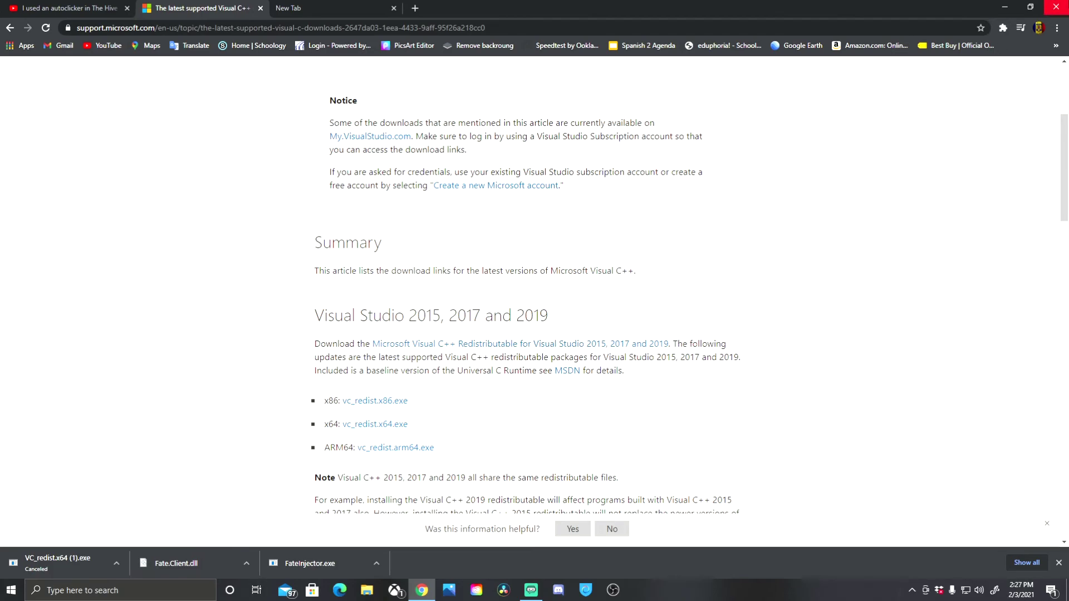
click(128, 8)
click(127, 8)
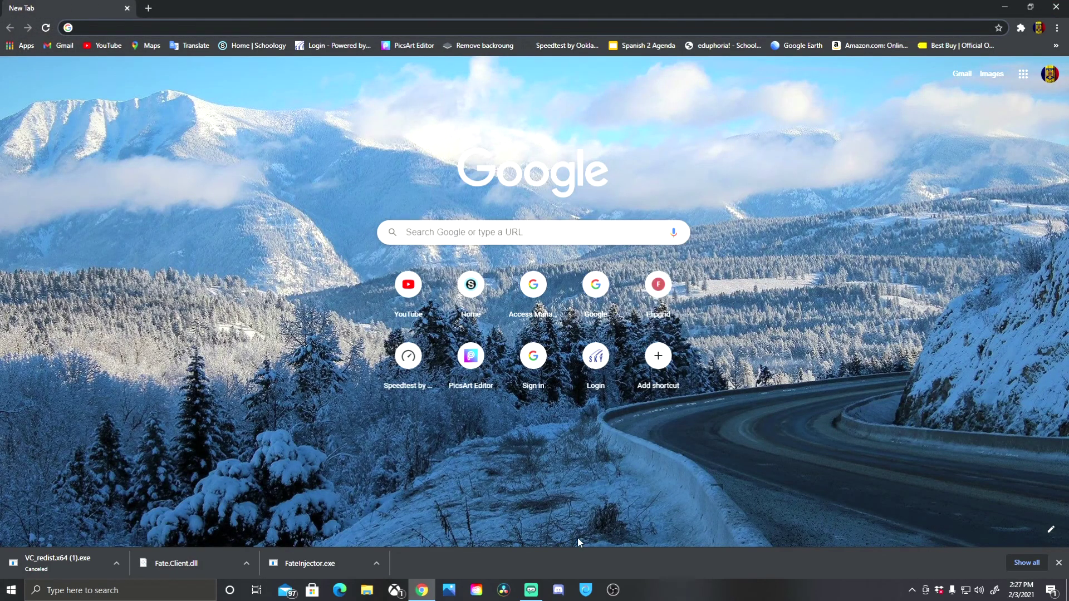
Close Chrome, then open the empty Fate Client folder and close it again.
click(1056, 7)
double_click(189, 245)
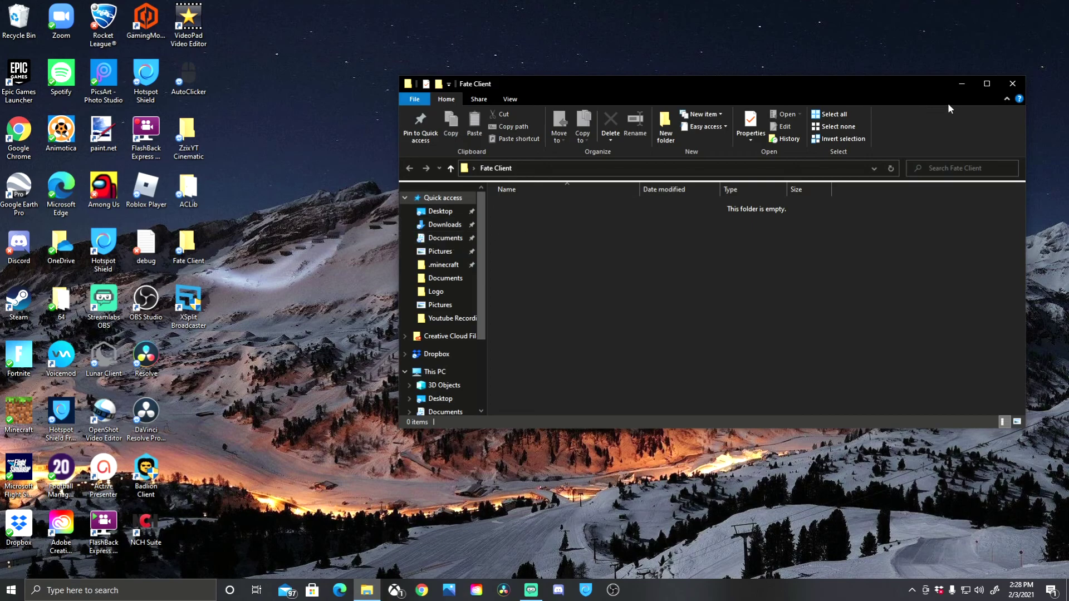
click(1013, 84)
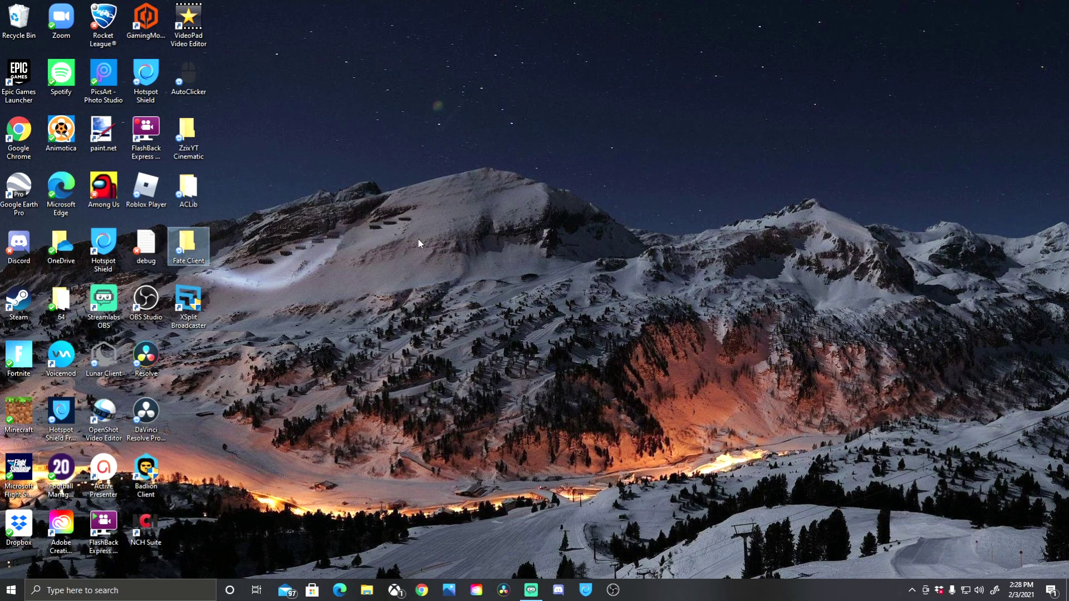